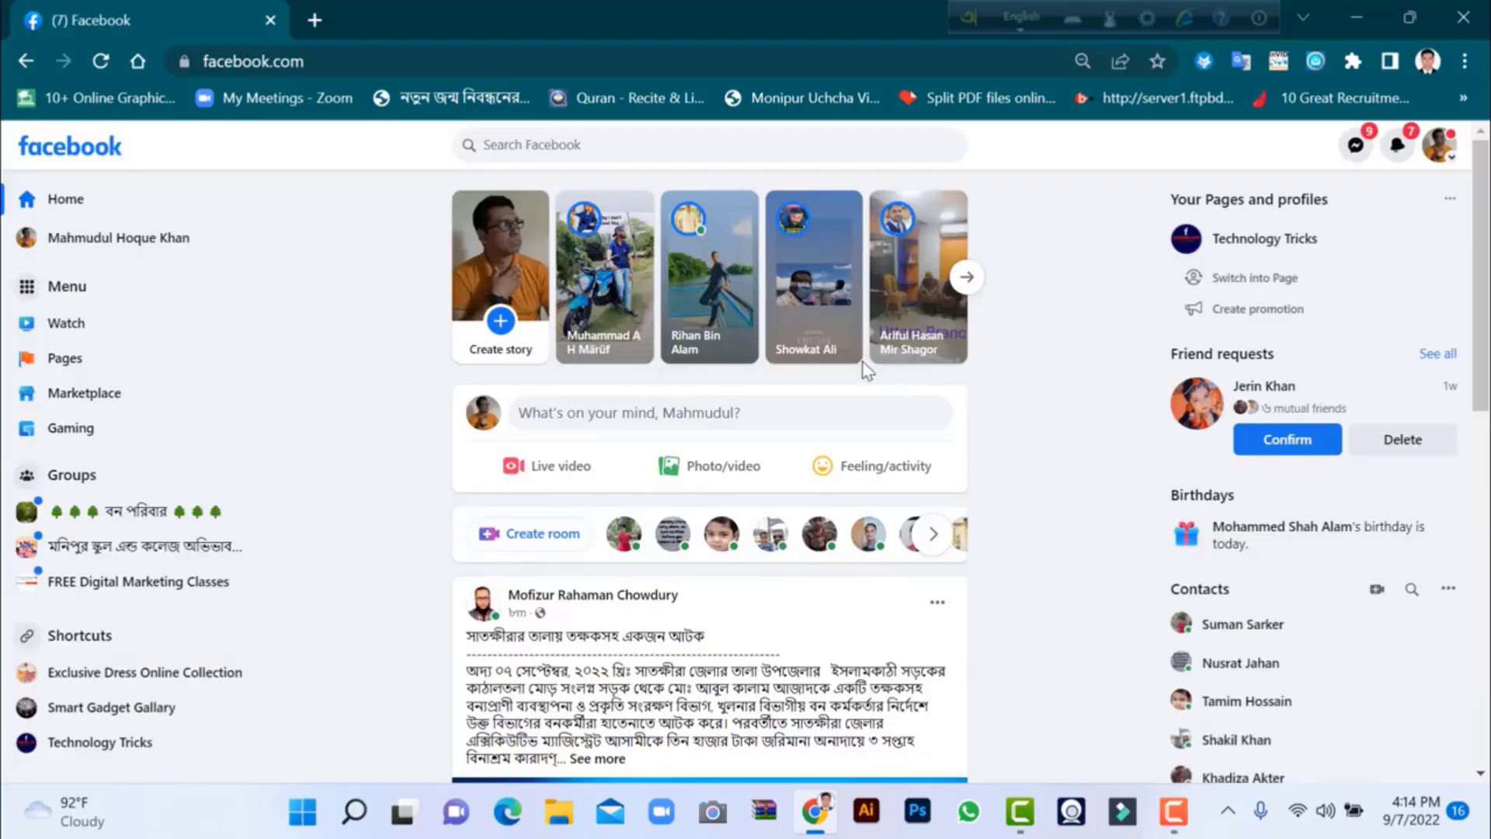
Step: Open the managed page Exclusive Dress Online Collection and look through its existing tabs, including the additional ones
left_click(64, 372)
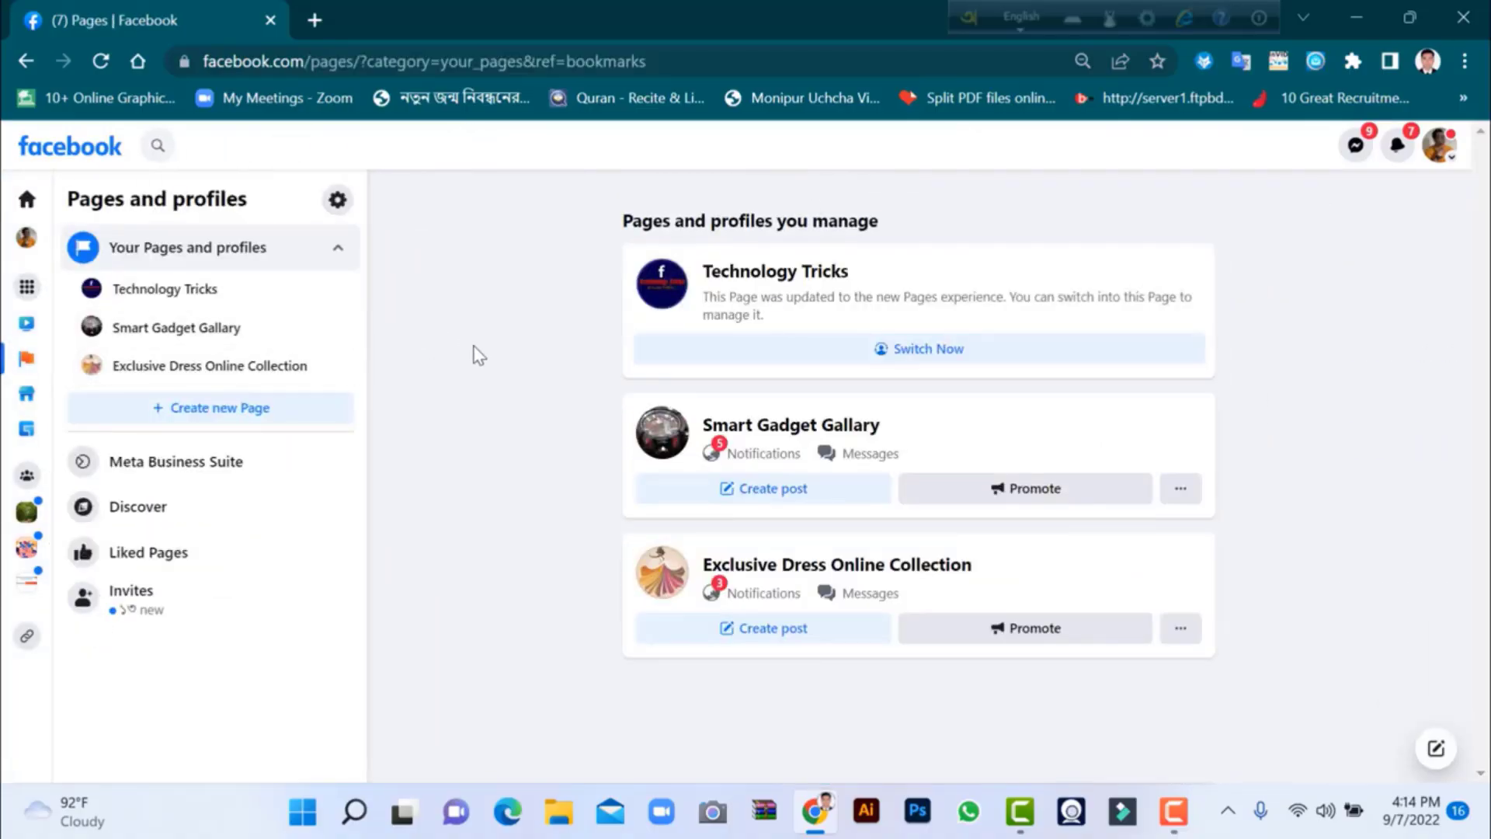
left_click(816, 574)
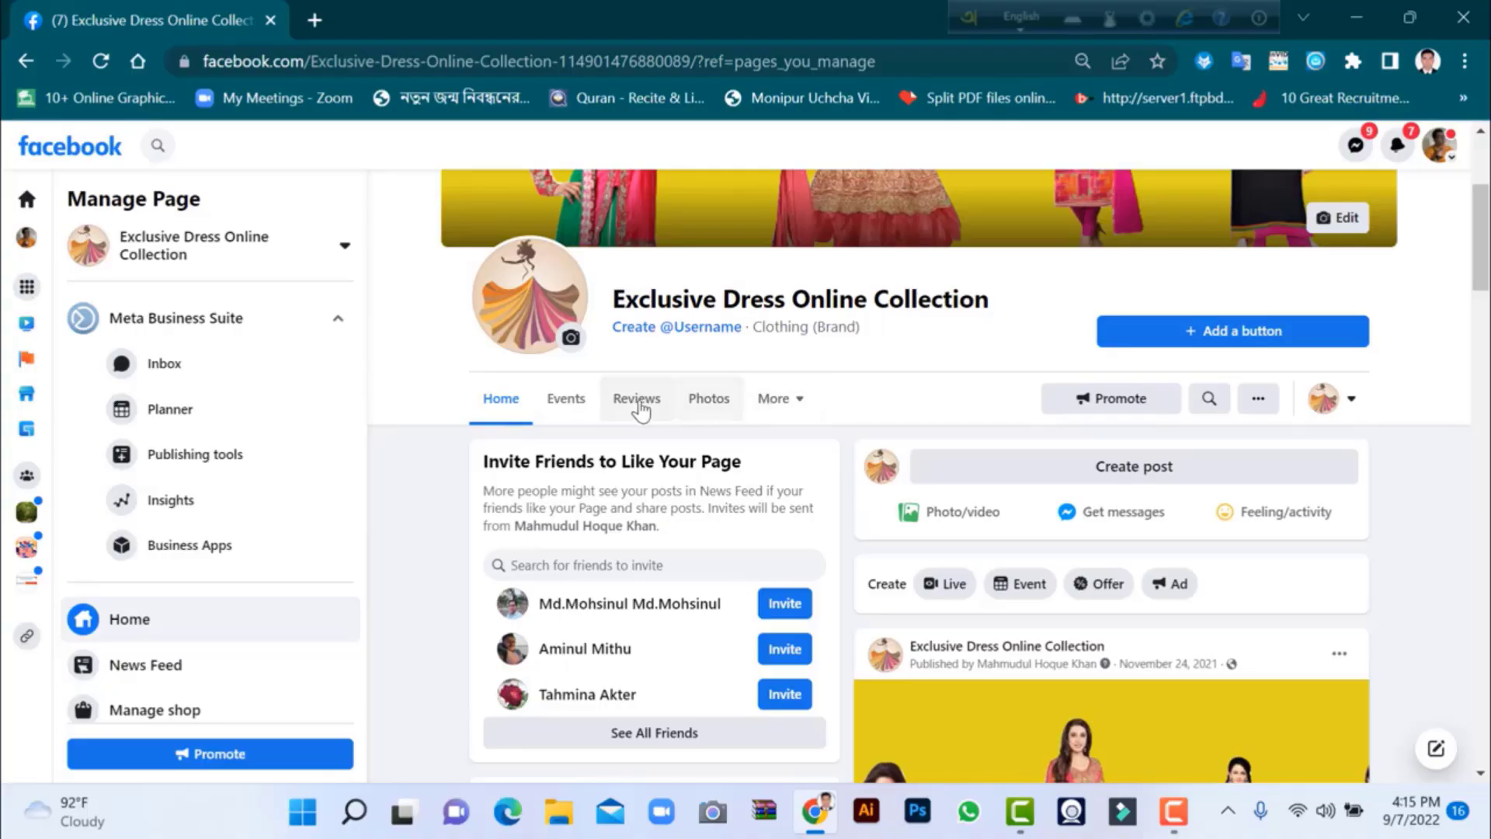
left_click(799, 414)
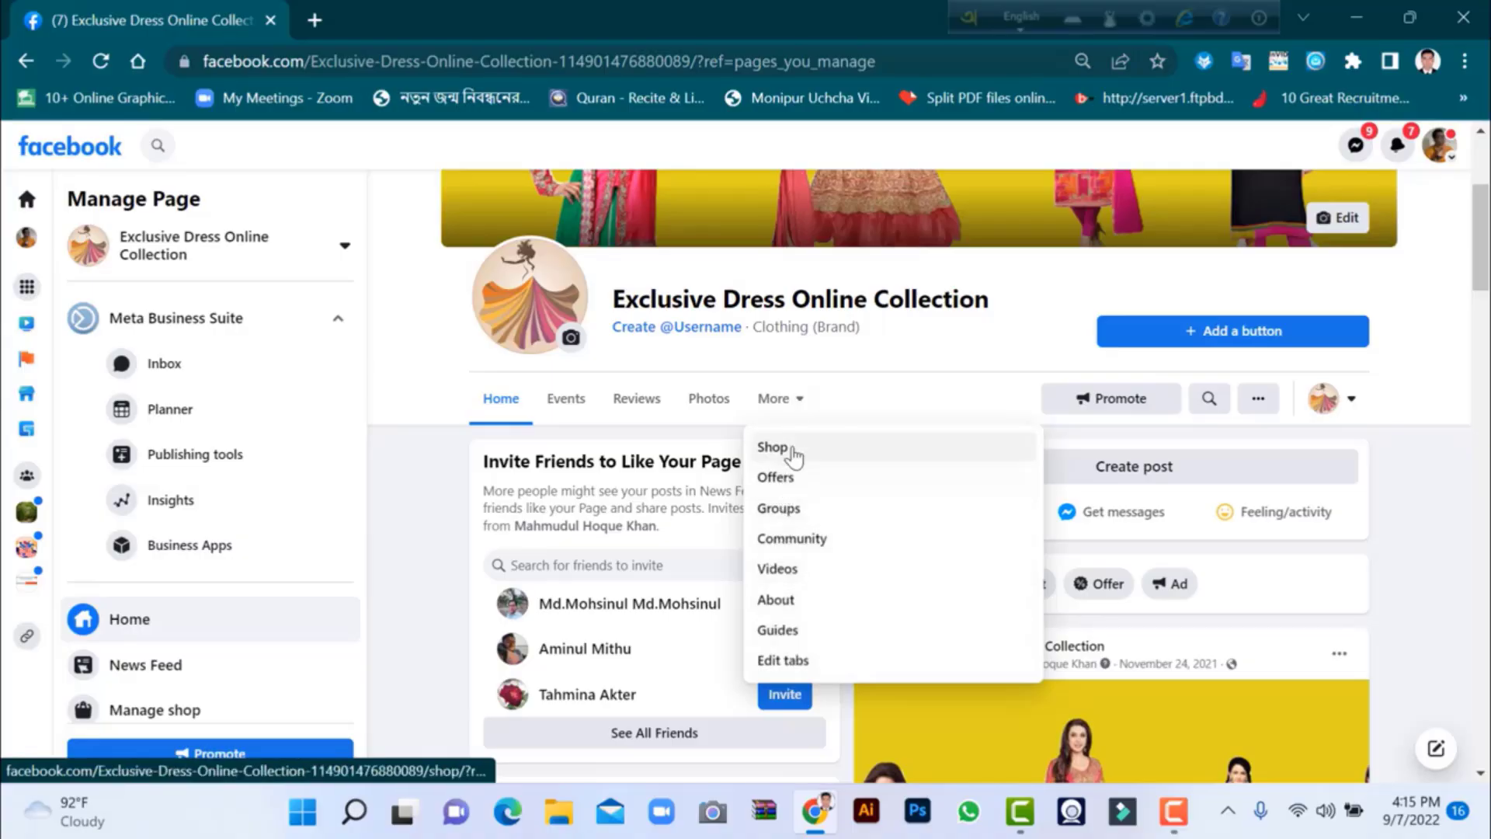
left_click(843, 412)
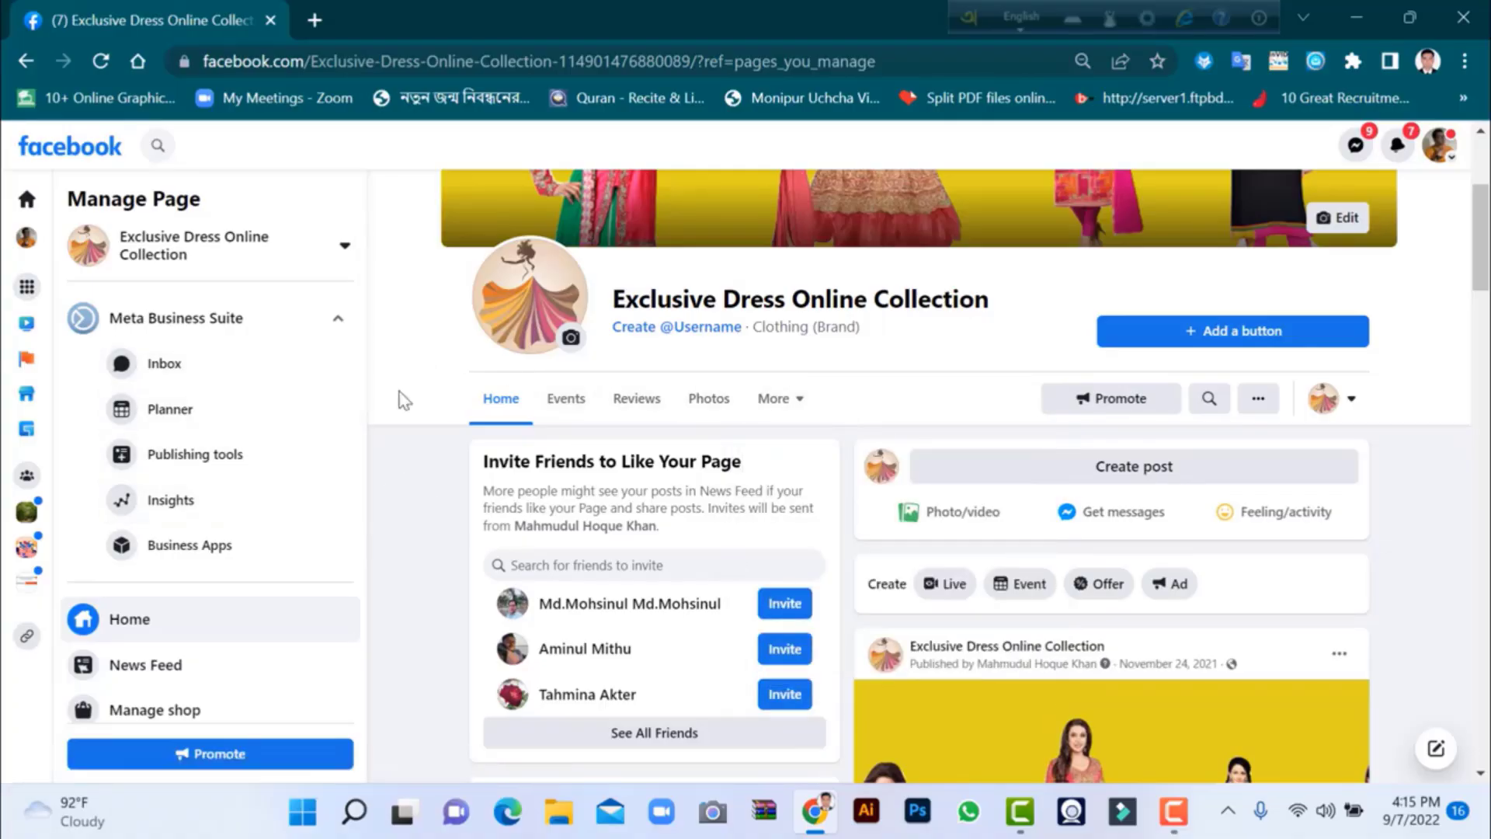
Step: Open the fbapp.us website in a new browser tab
left_click(318, 21)
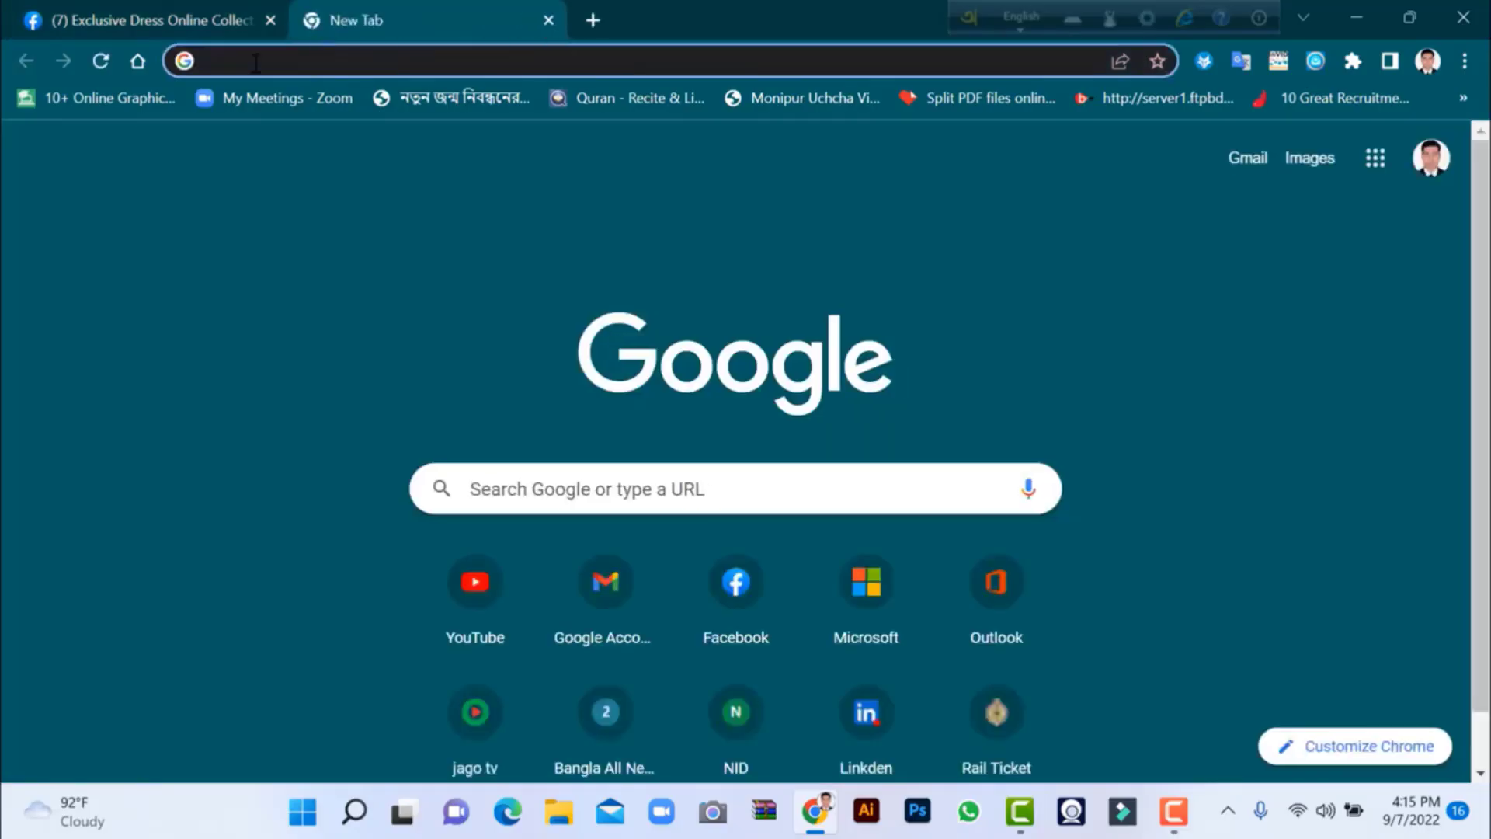
left_click(255, 62)
type("fbapp.us")
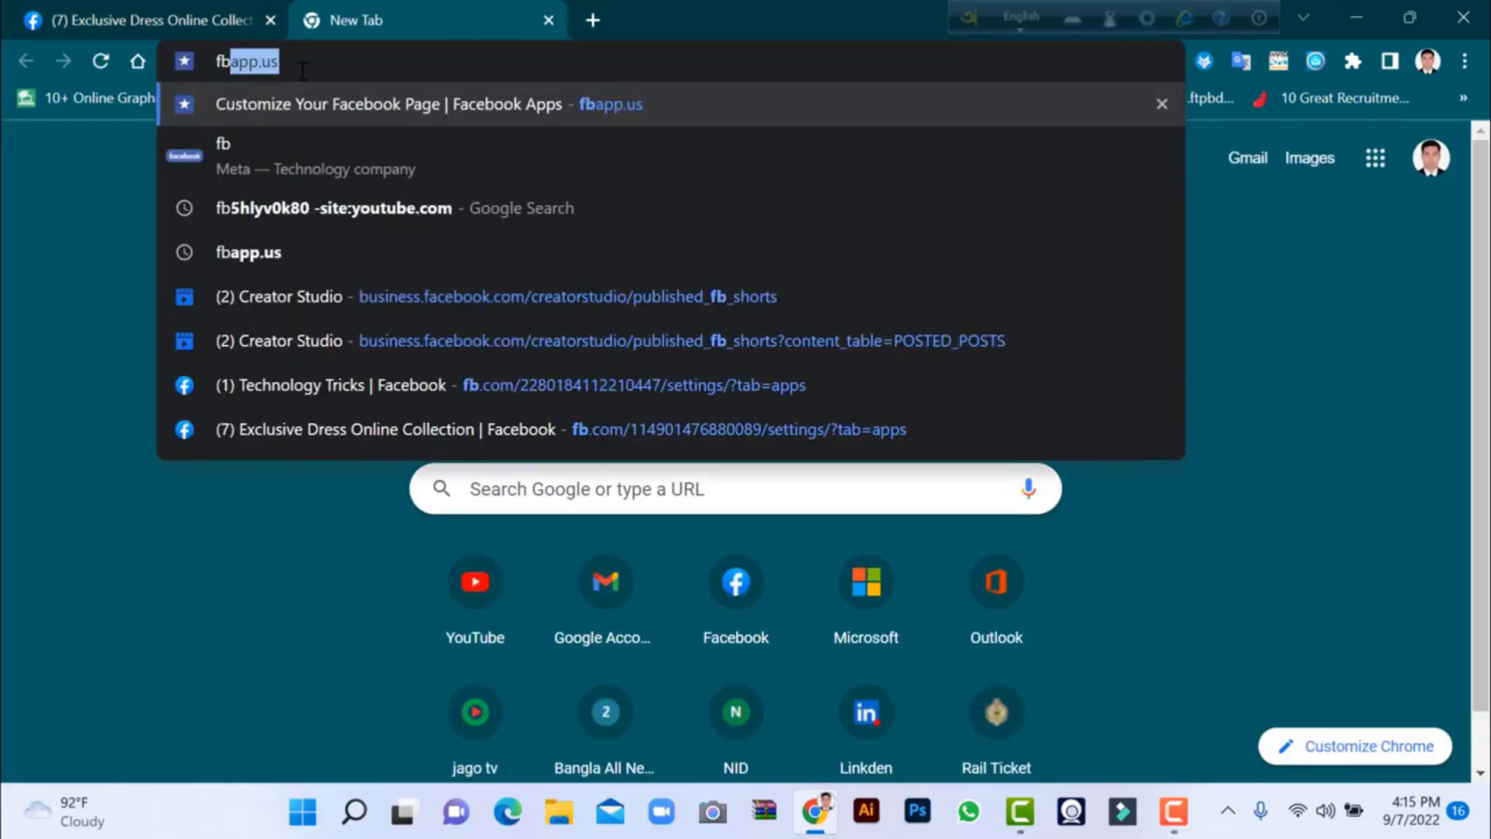
key("Return")
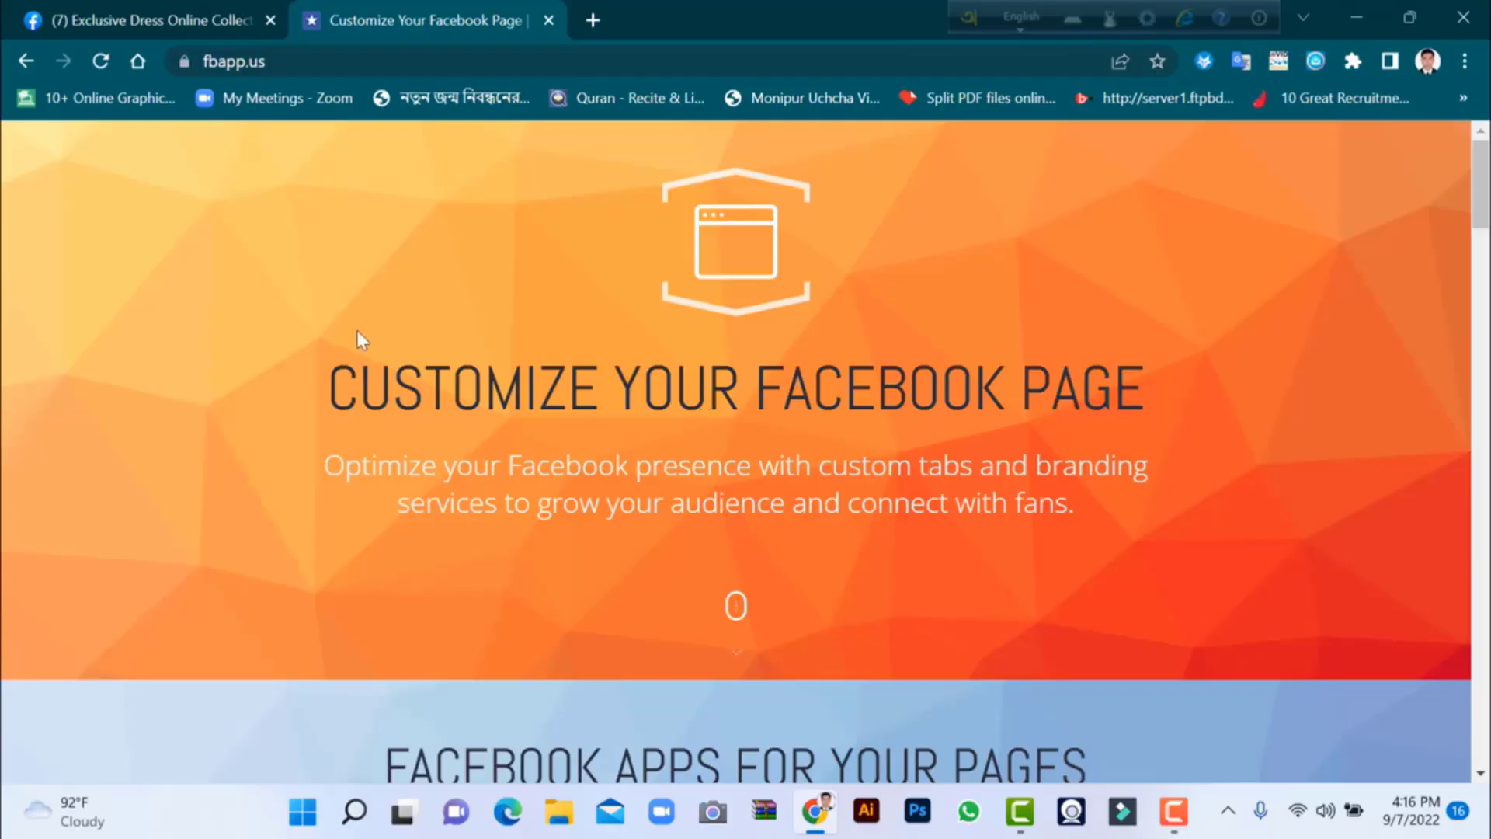
Step: Install the free YouTube app and add its page tab to Exclusive Dress Online Collection
scroll(357, 330, "down", 6)
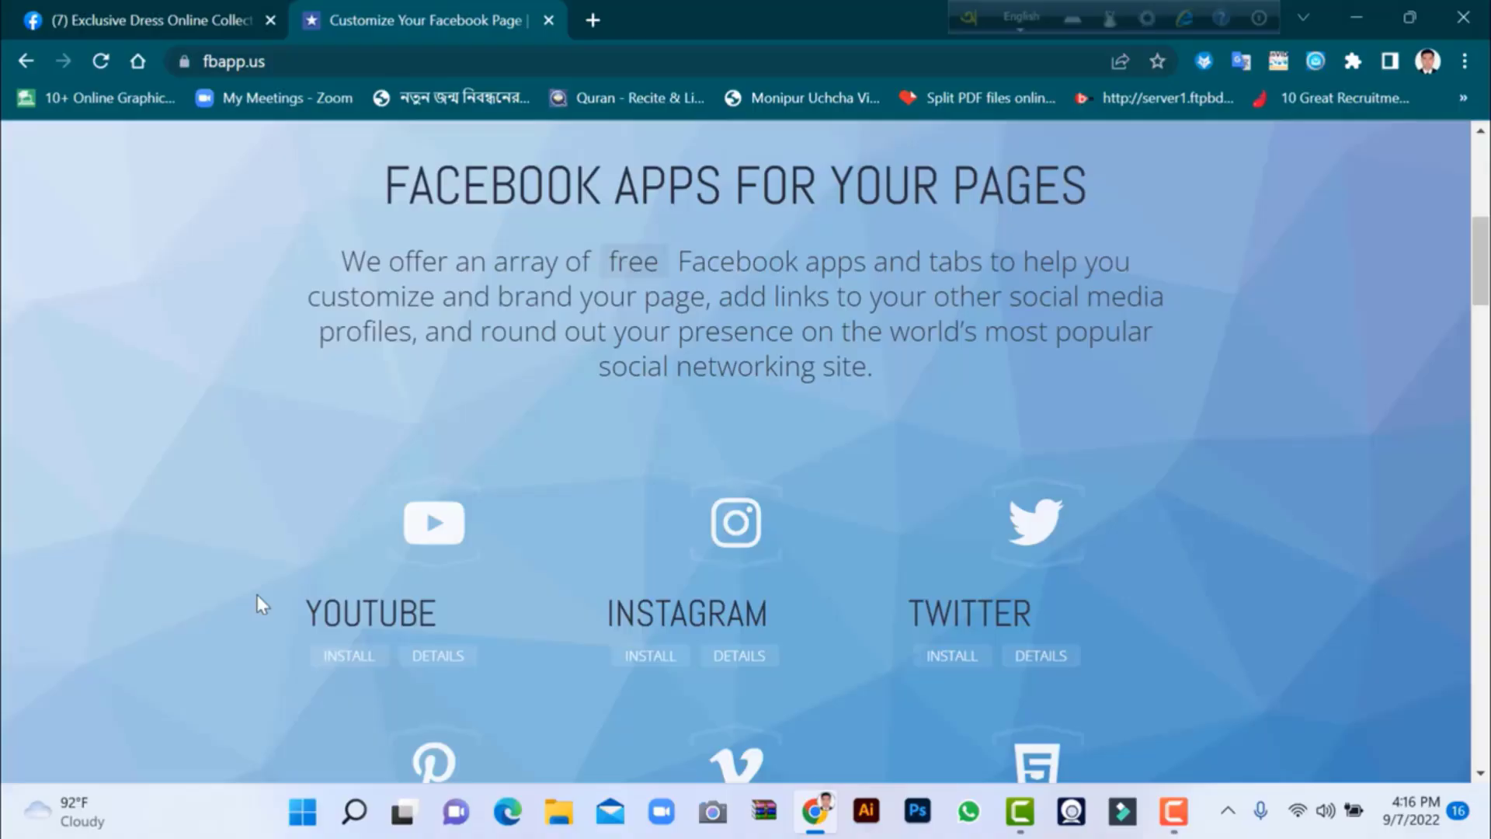
left_click(350, 657)
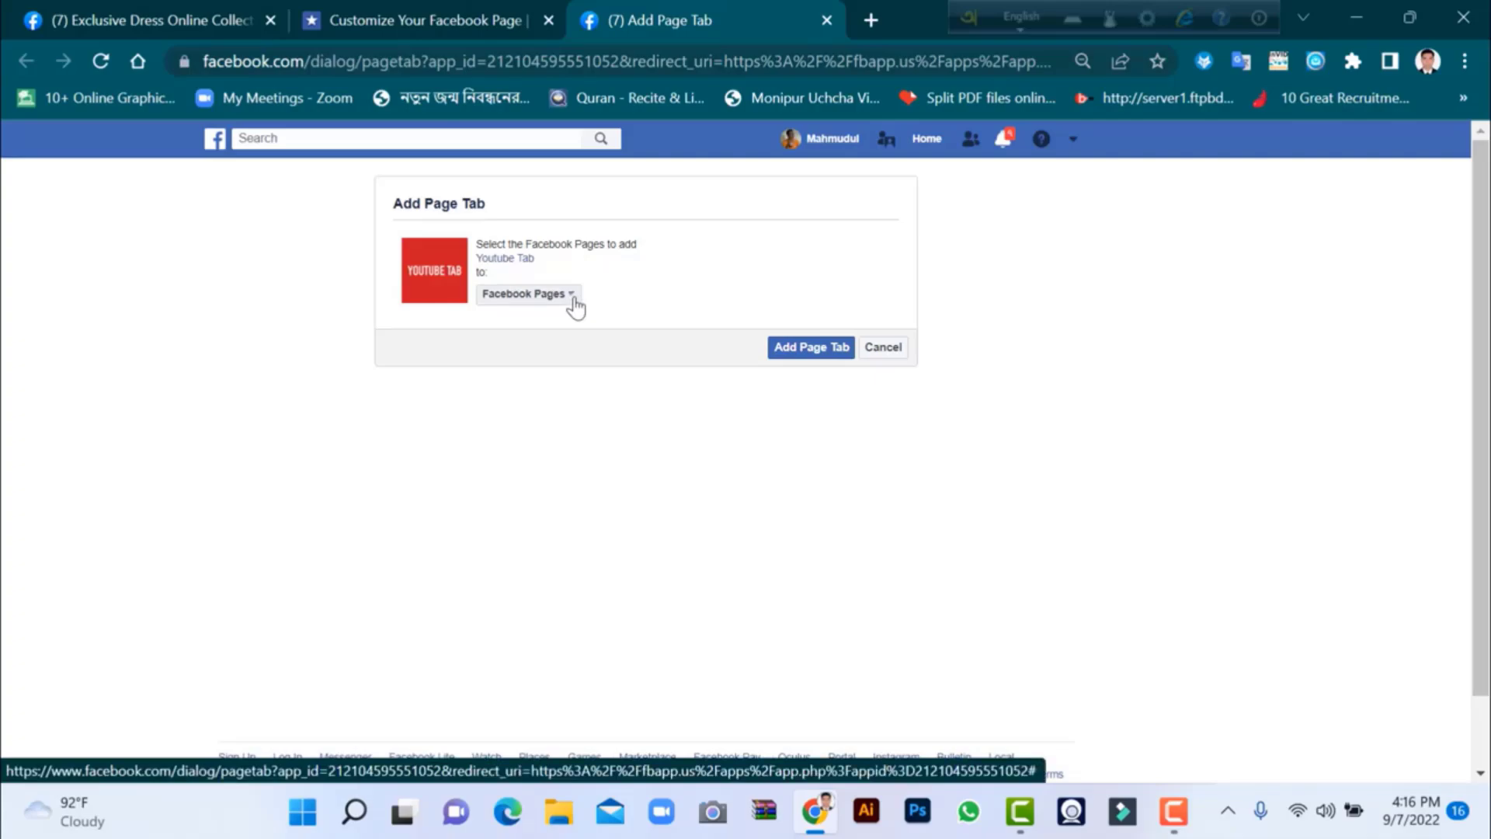
left_click(573, 304)
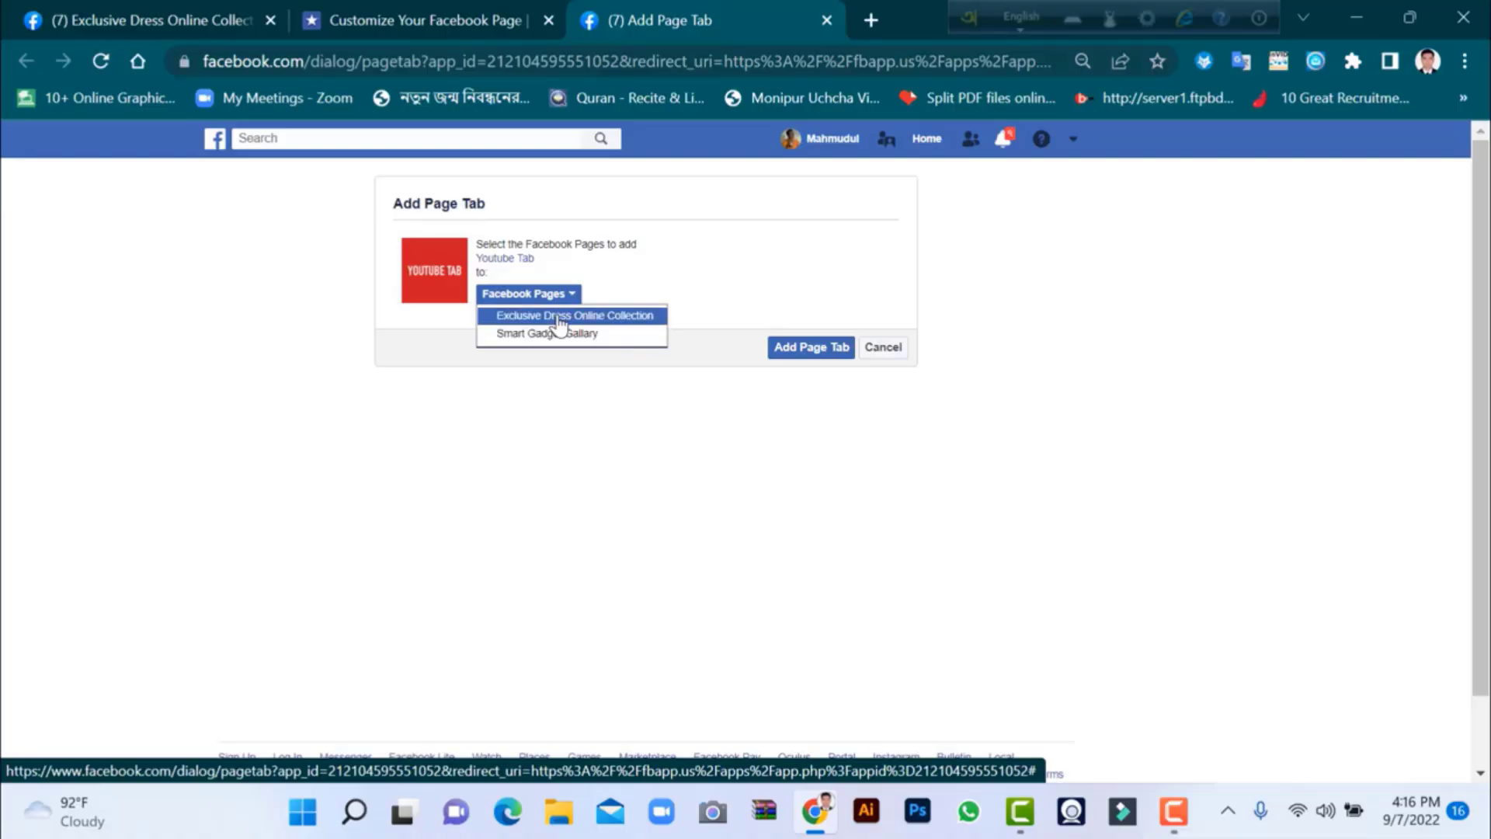
left_click(559, 317)
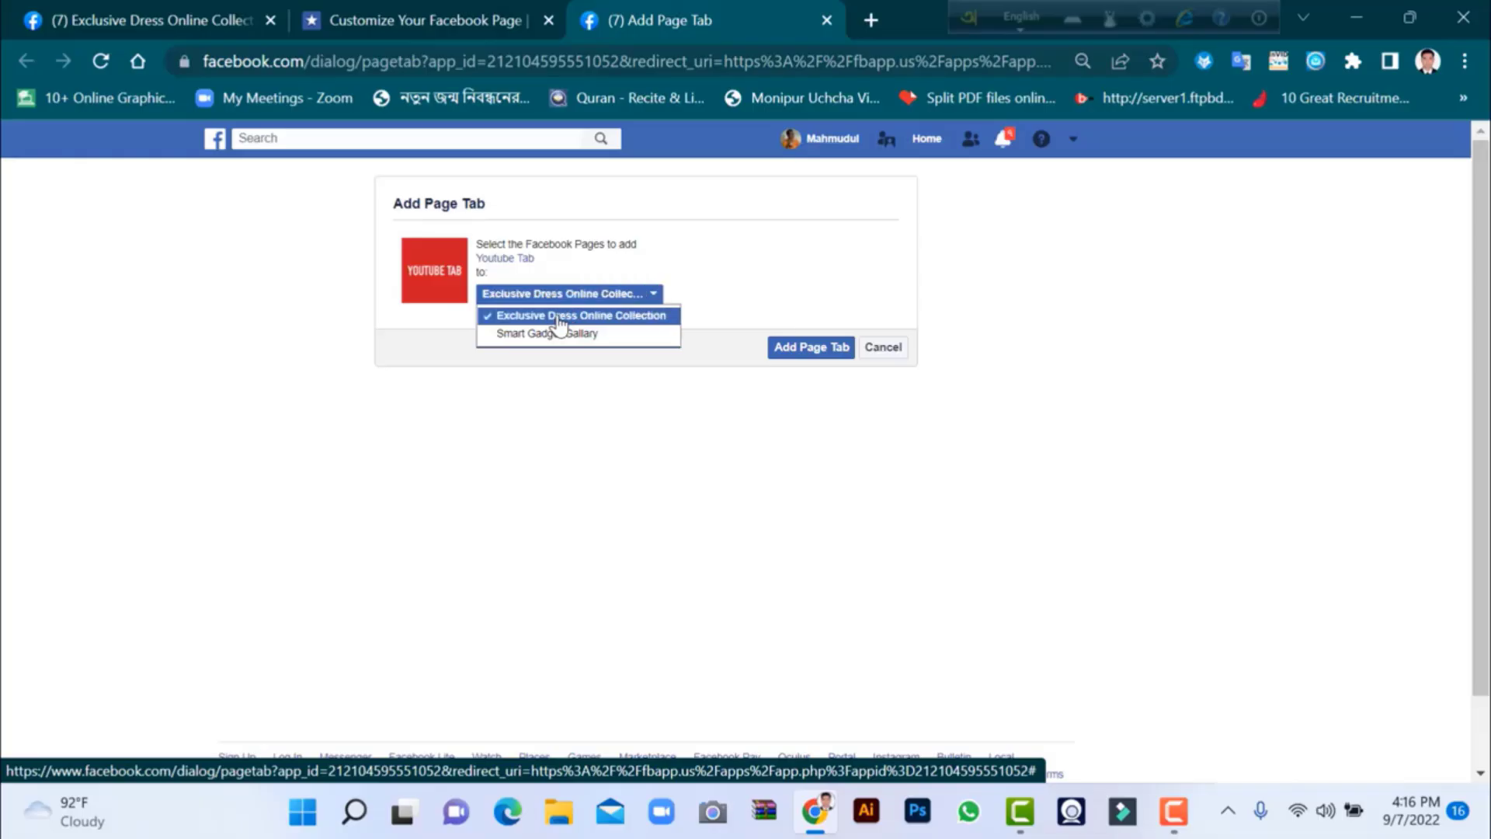
left_click(802, 361)
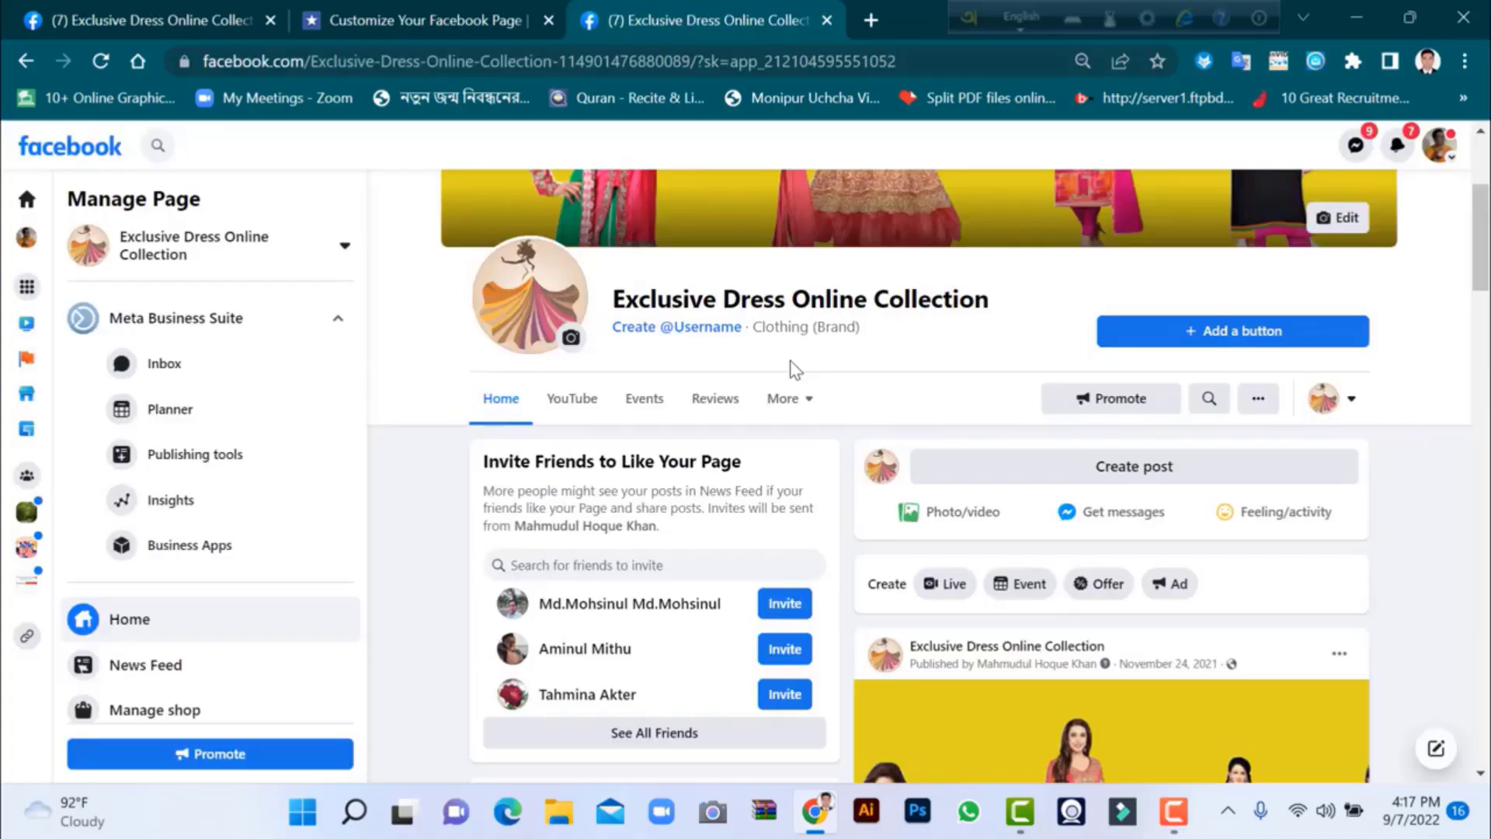
Step: Review the page's tab list and open the YouTube tab at its Application Settings
scroll(792, 369, "up", 1)
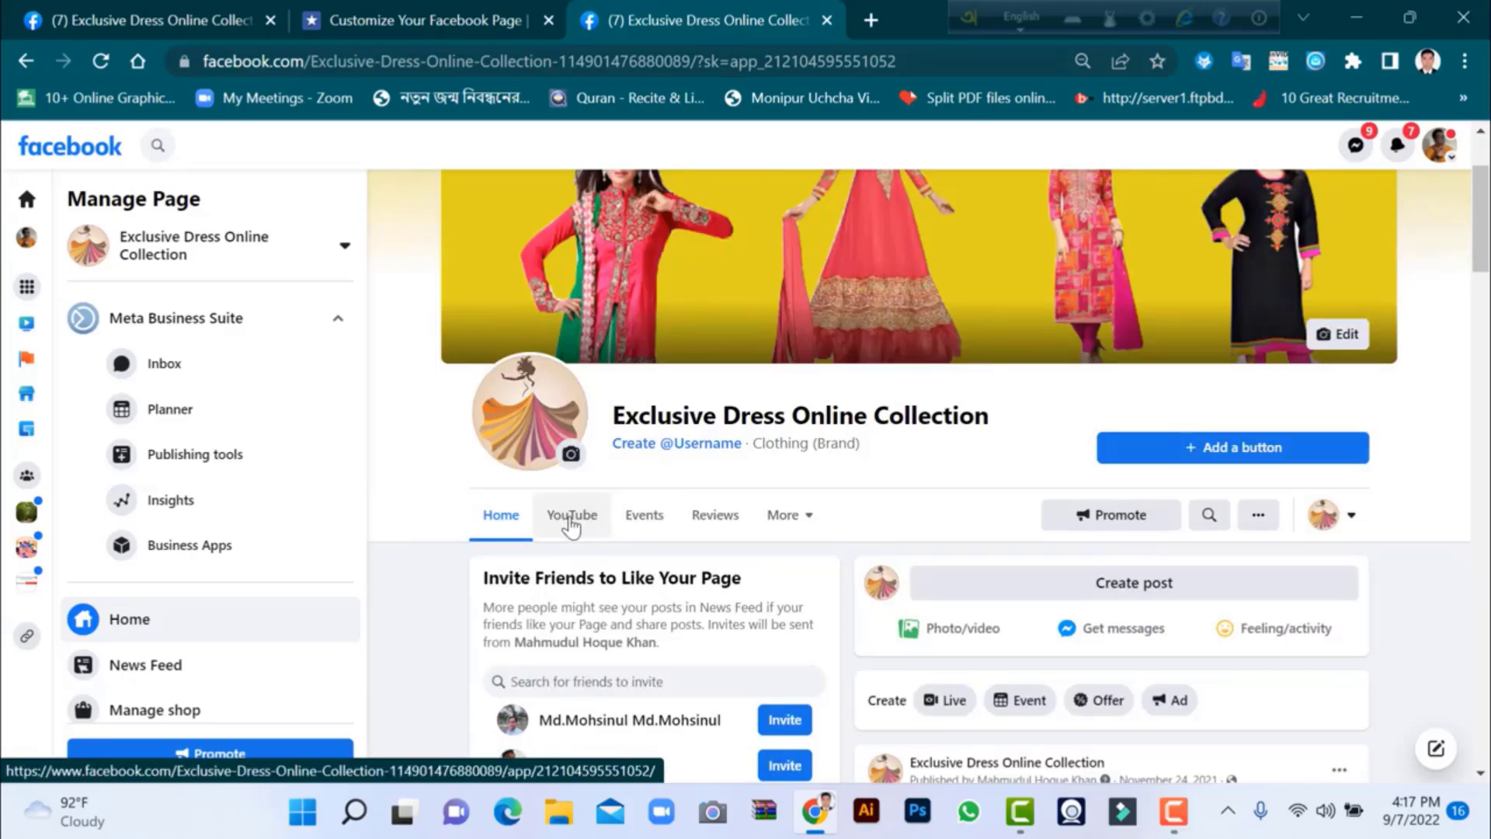
left_click(798, 517)
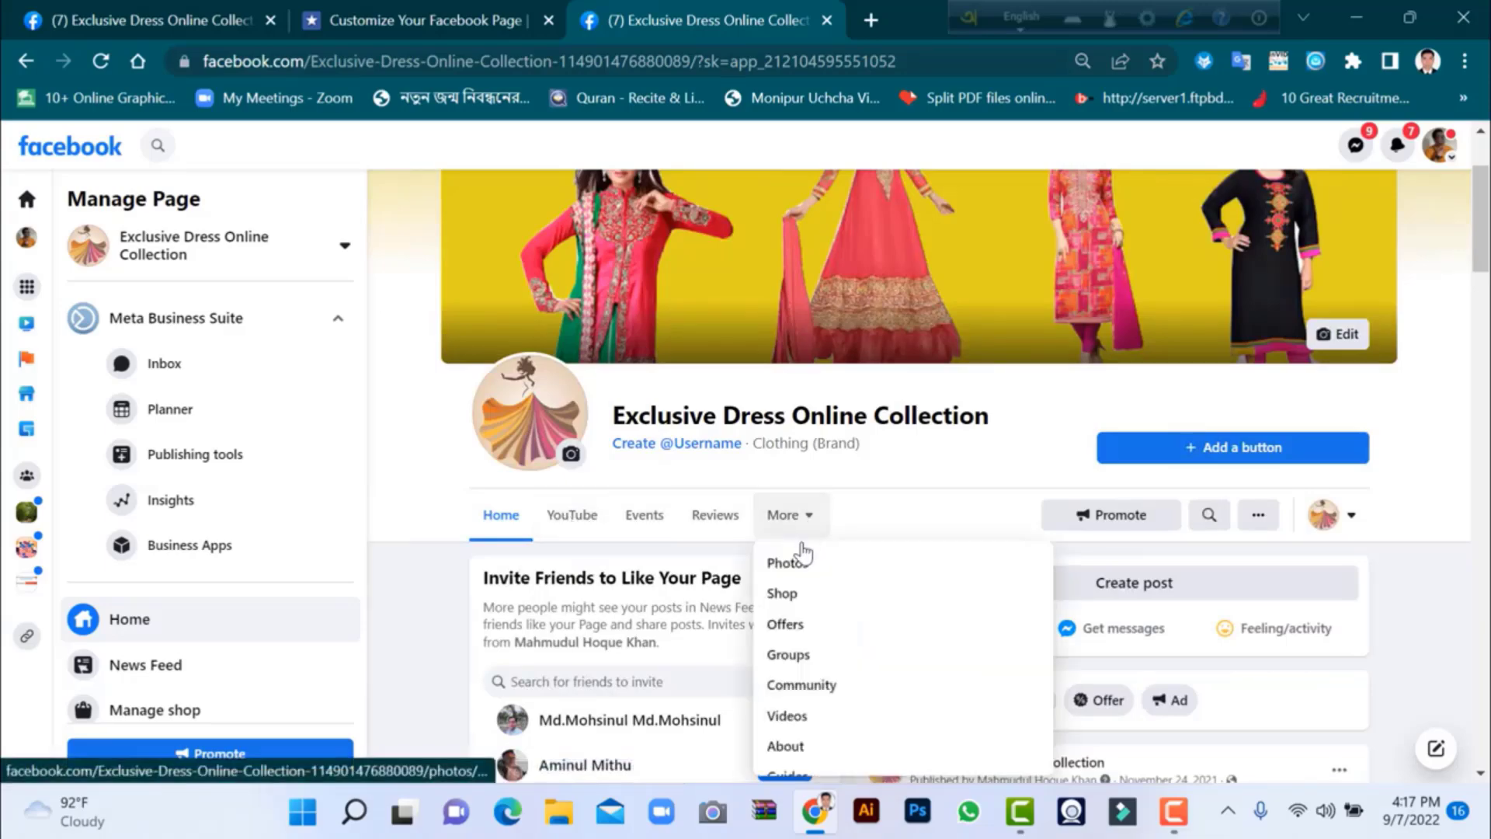
scroll(788, 635, "down", 1)
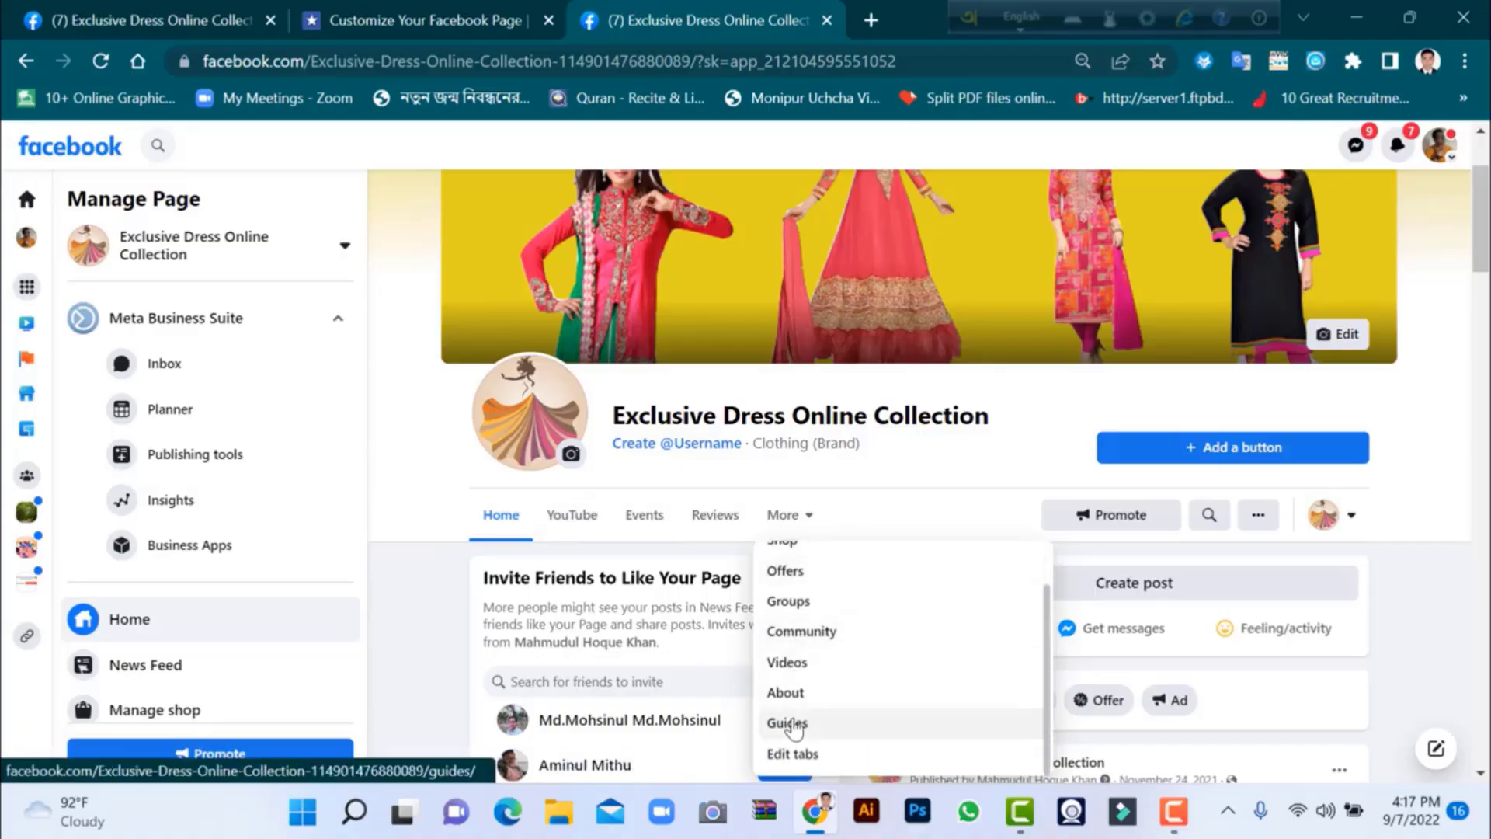
scroll(793, 726, "up", 1)
scroll(802, 676, "down", 1)
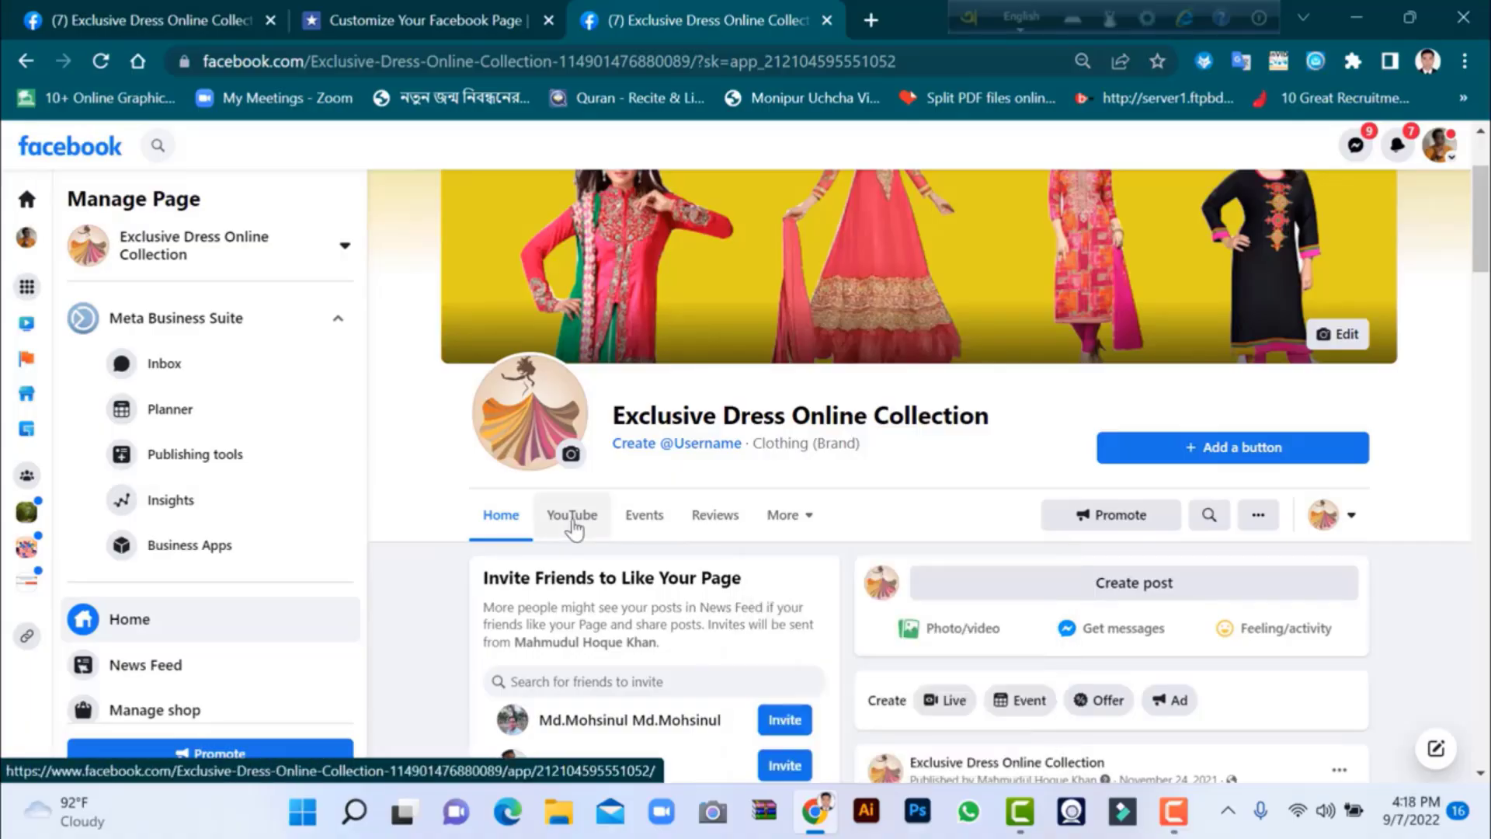
left_click(573, 524)
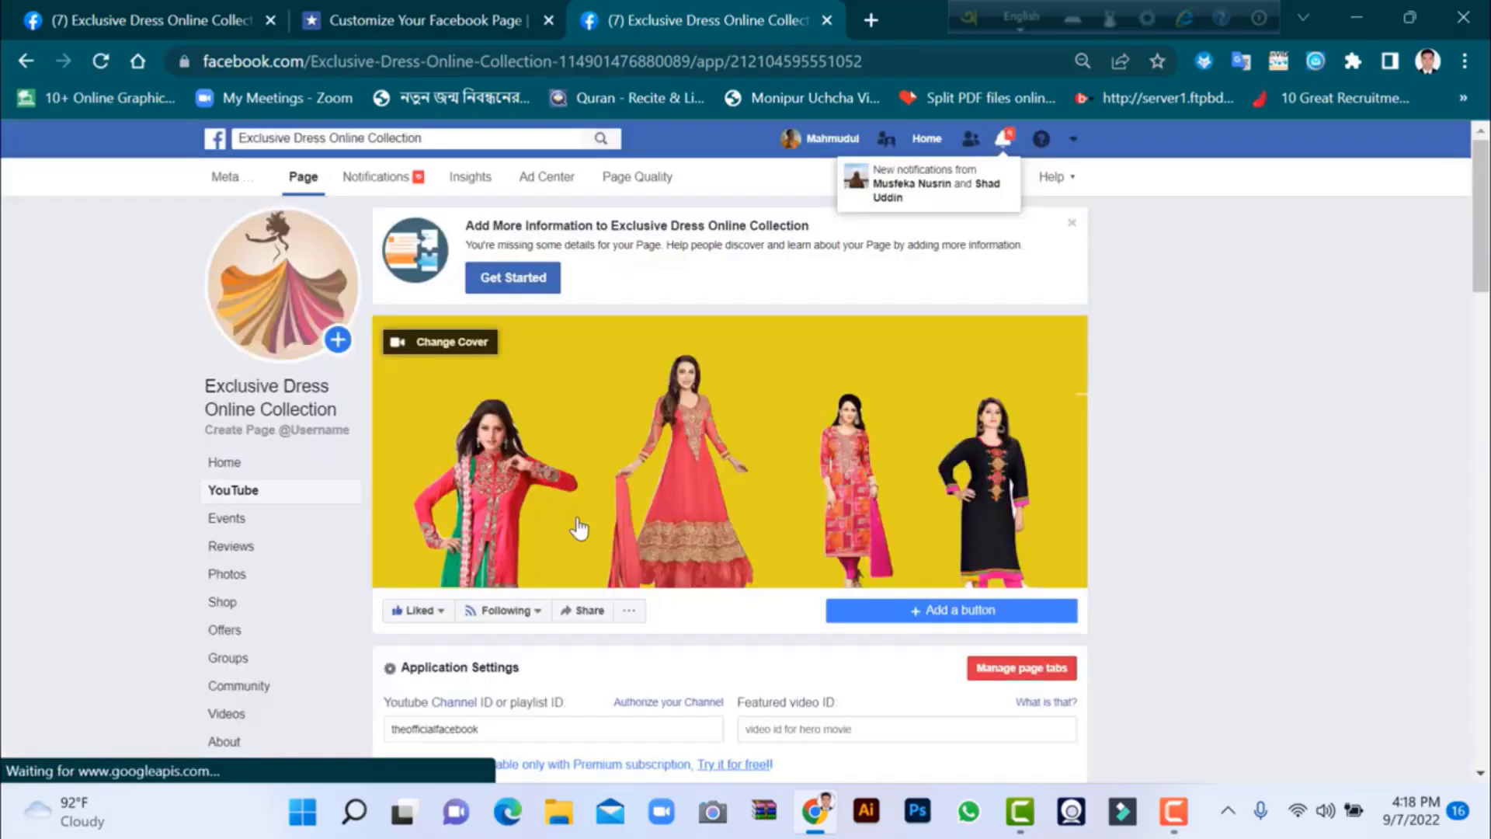
scroll(574, 526, "down", 1)
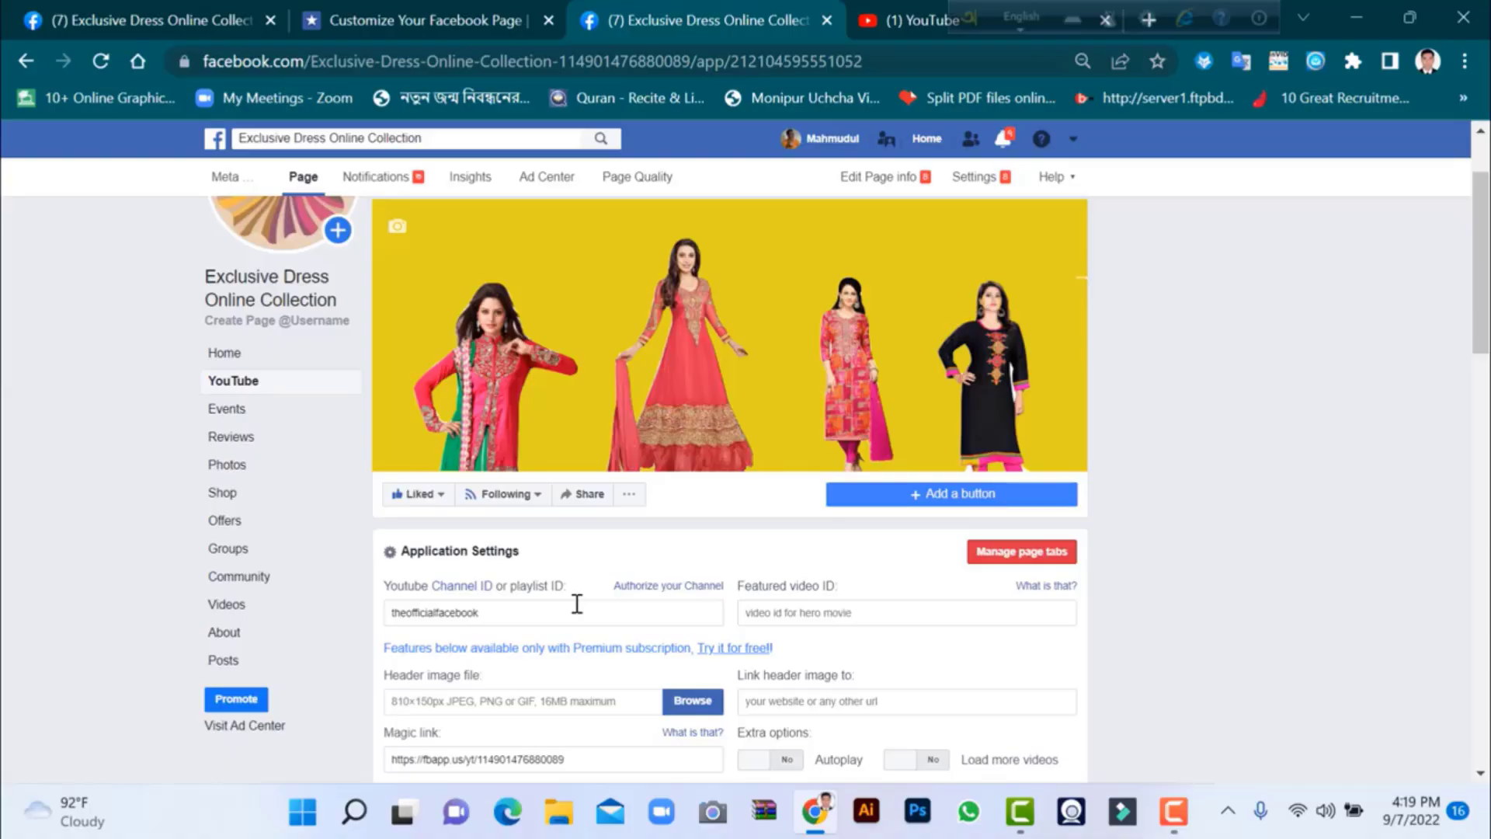
Step: Switch to YouTube, open your own Technology tricks channel and copy its full URL
left_click(869, 22)
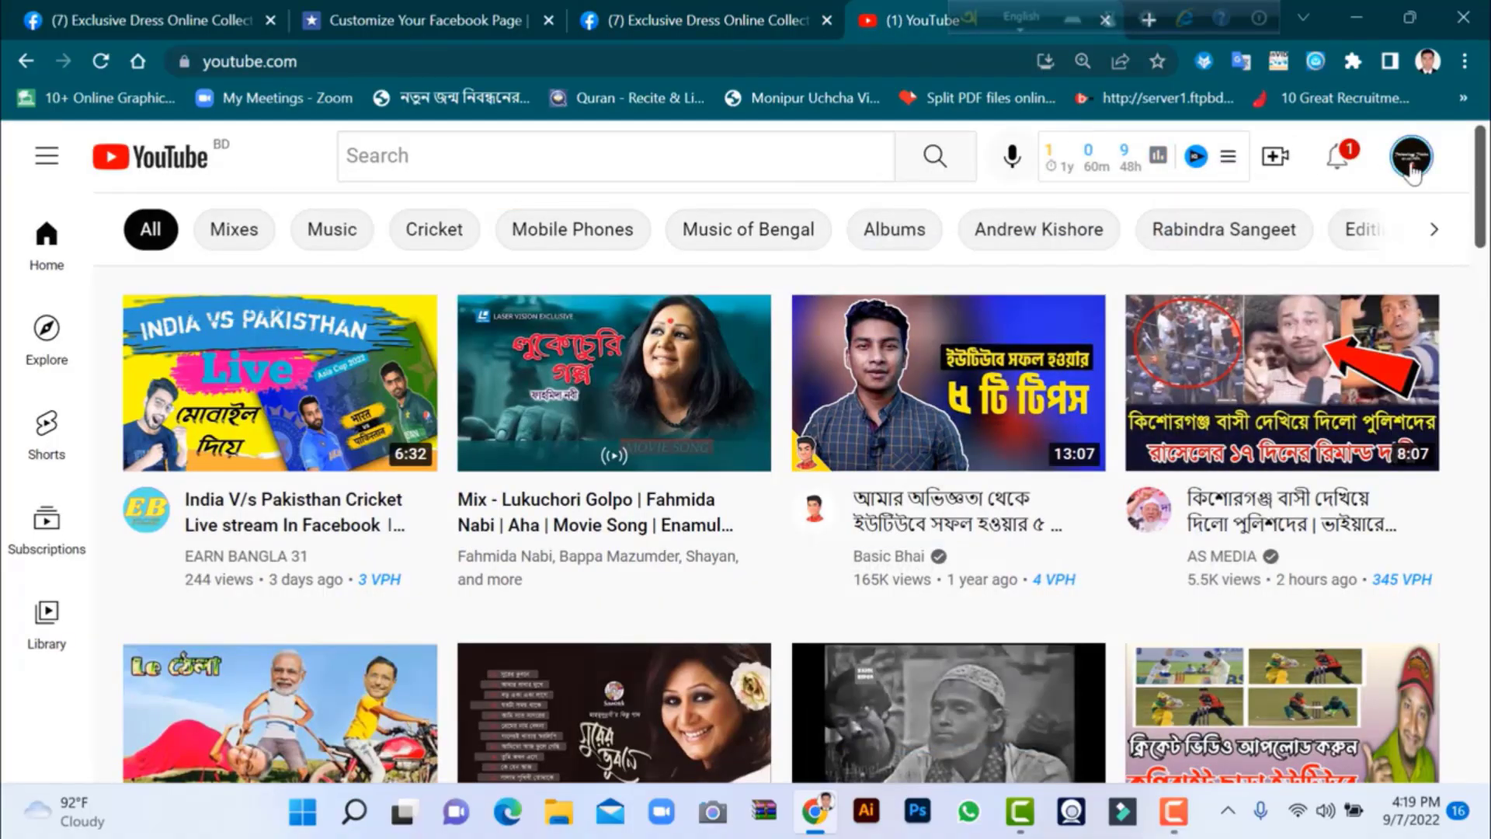
left_click(1411, 159)
left_click(1132, 284)
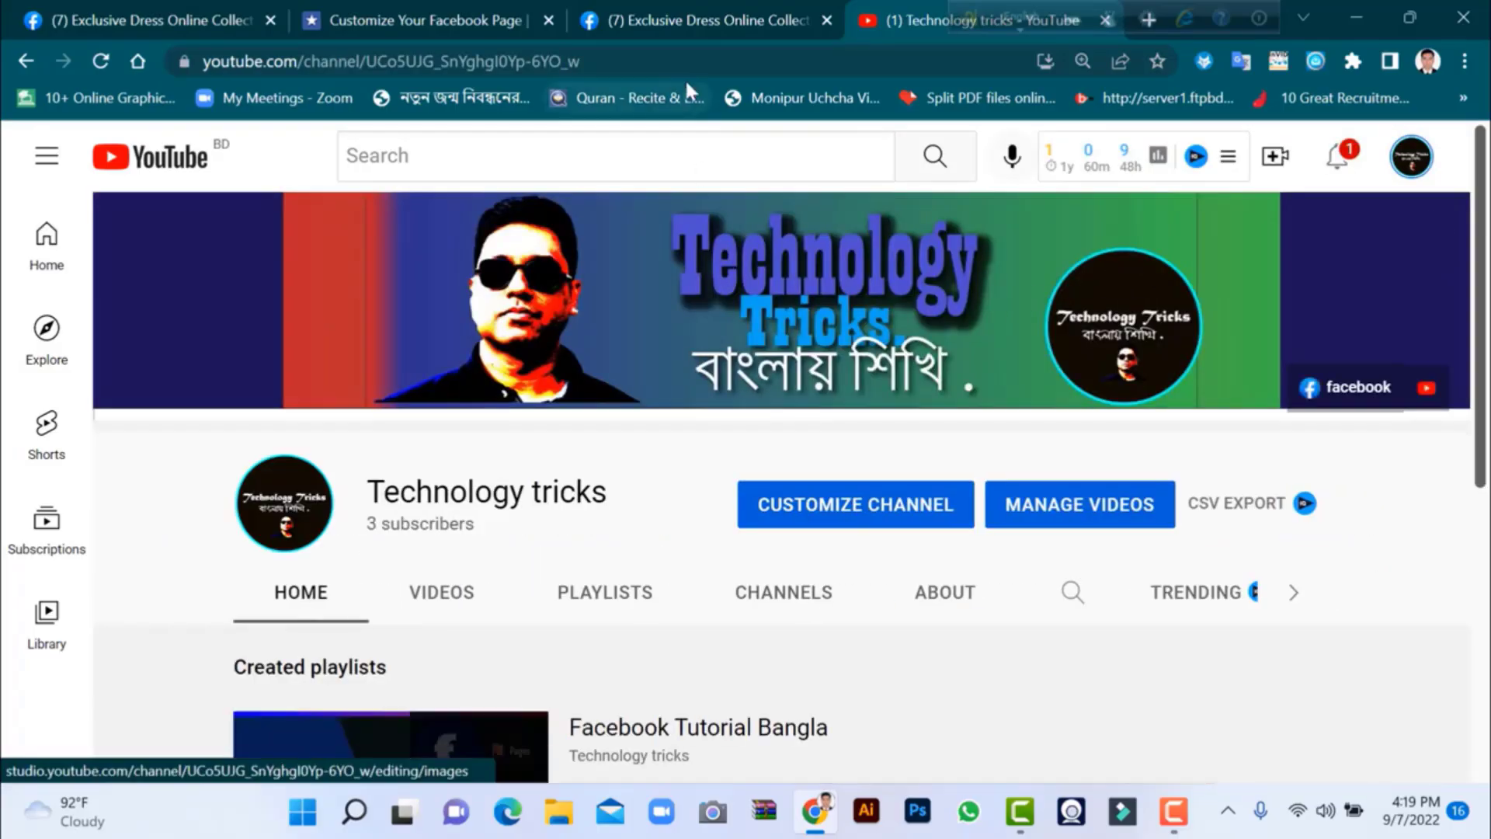
left_click(691, 62)
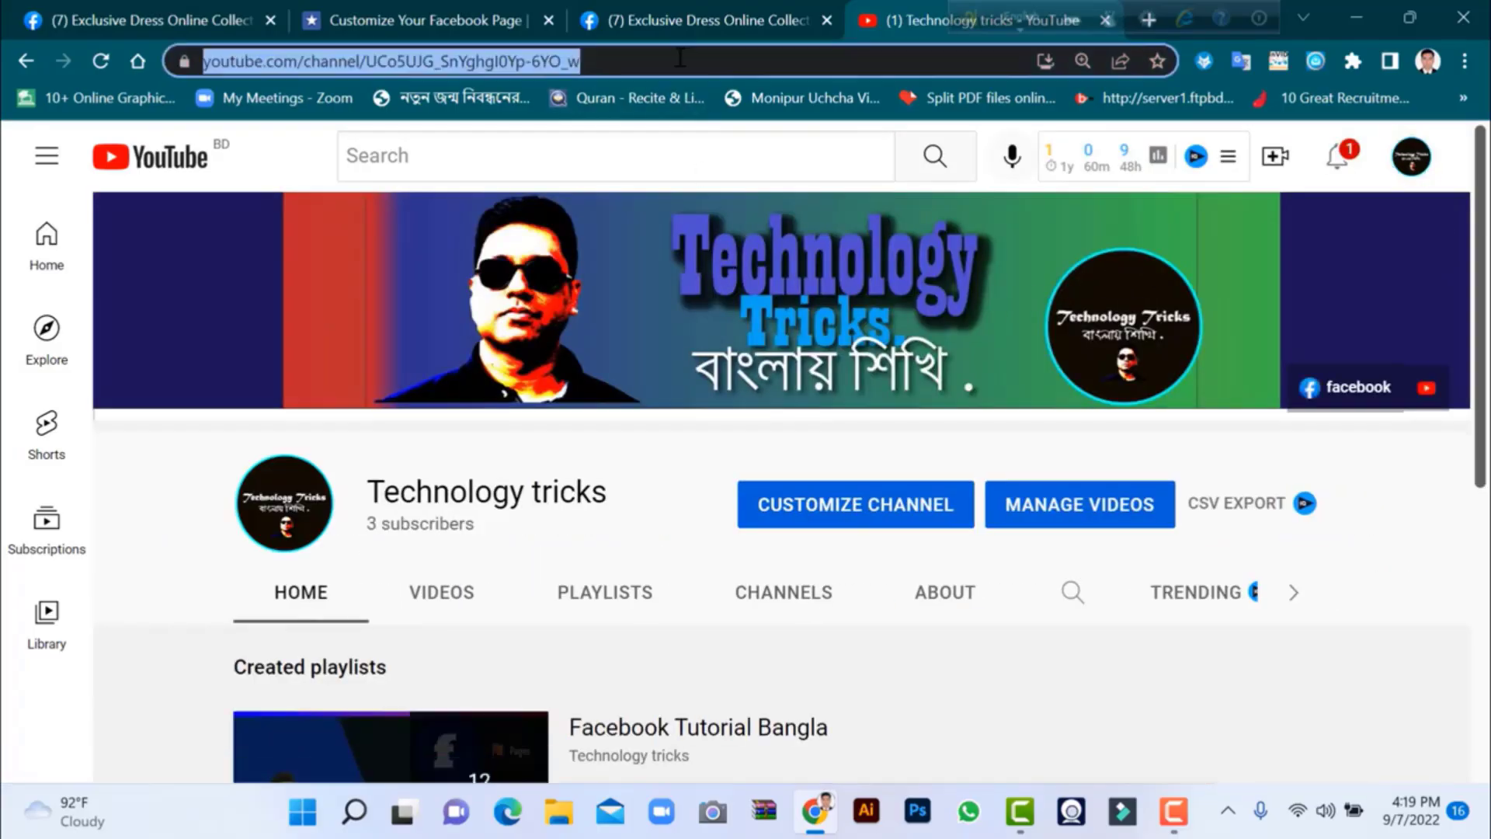
left_click_drag(623, 61, 194, 62)
right_click(274, 66)
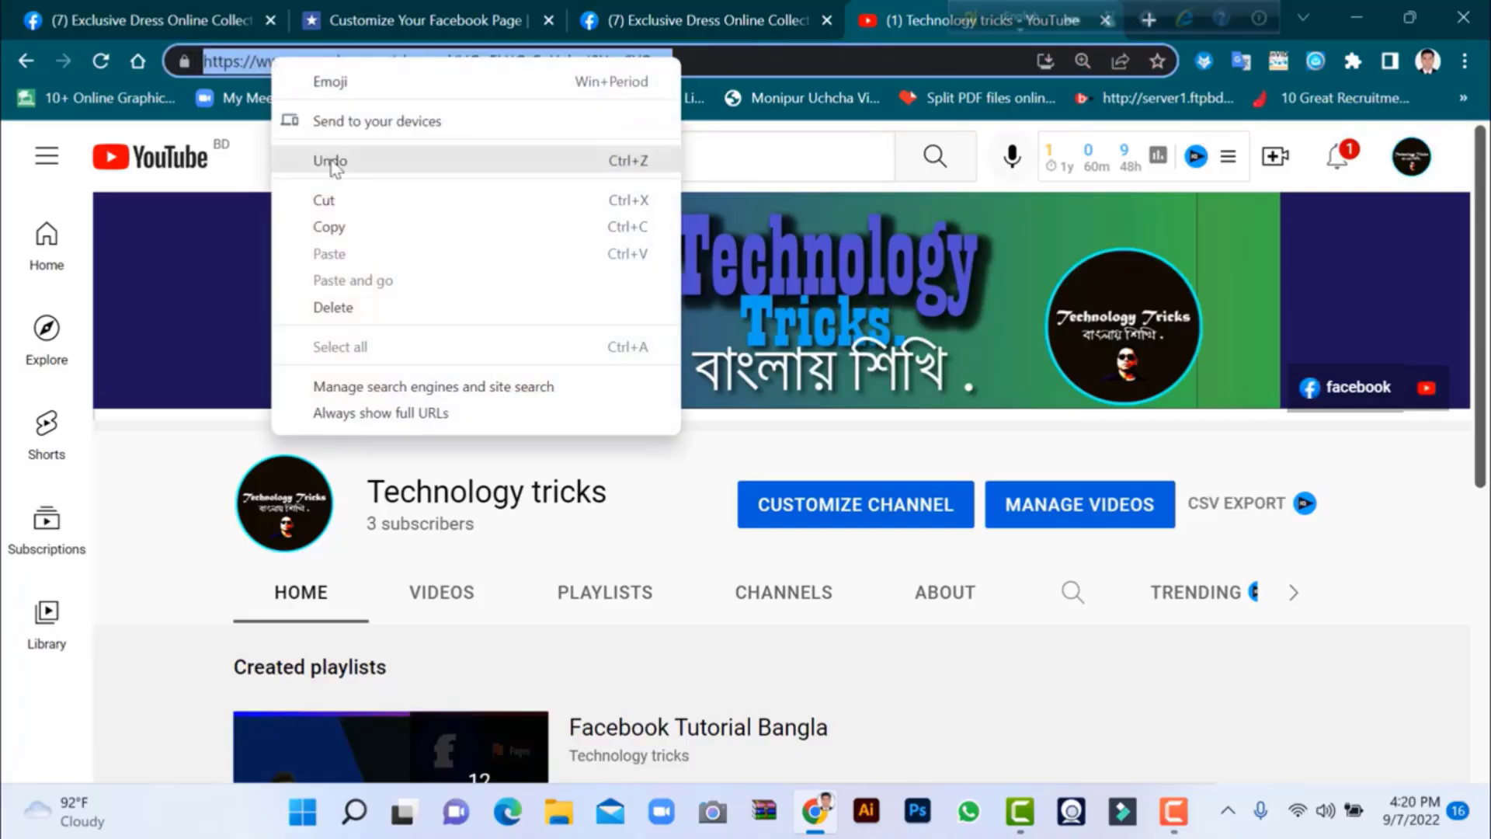
left_click(379, 228)
Step: Back in the Facebook tab settings, replace the YouTube channel or playlist ID with the copied channel URL
left_click(693, 21)
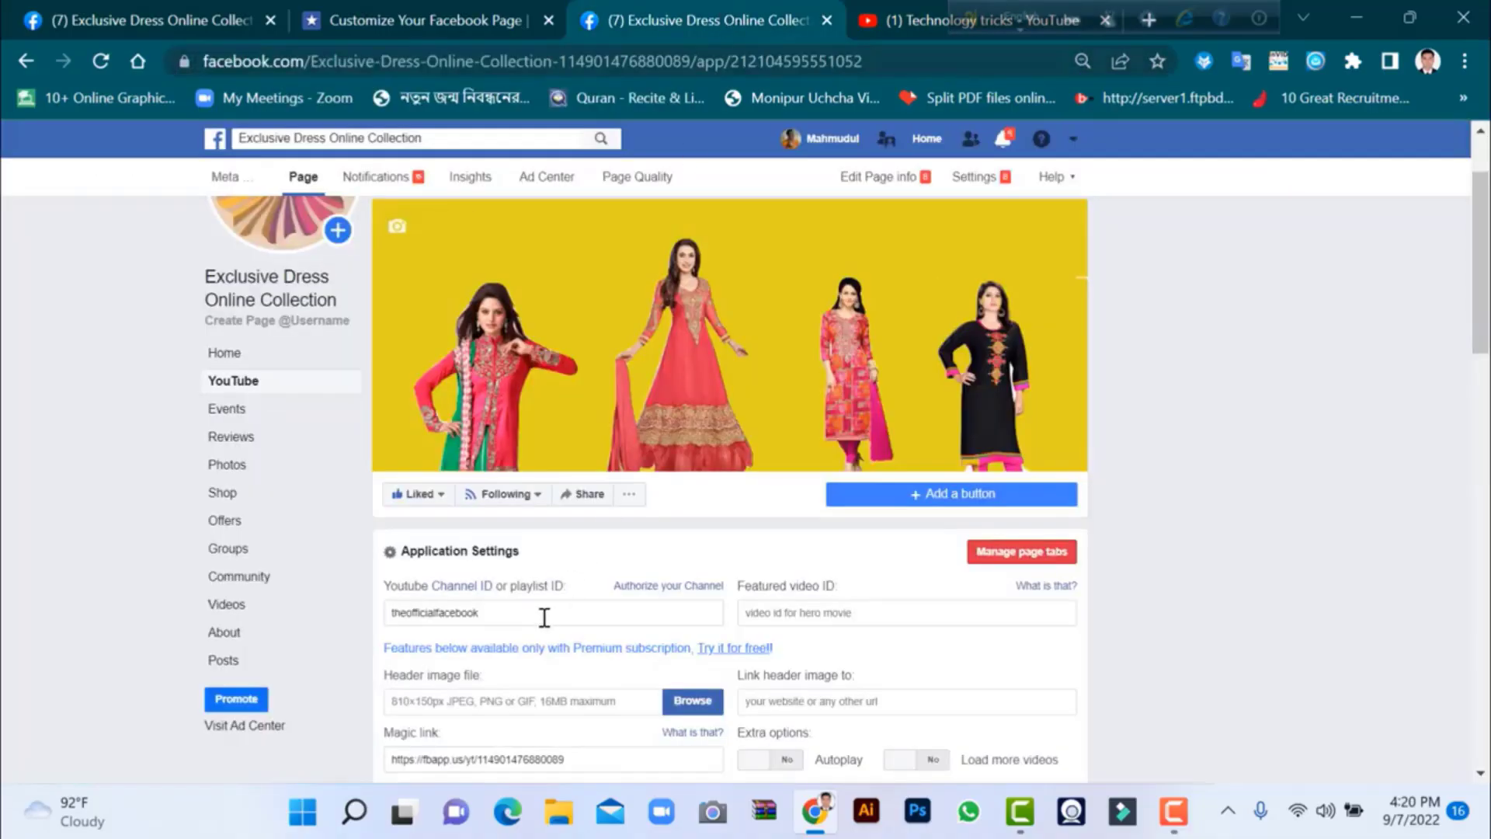
left_click(542, 616)
left_click_drag(540, 615, 380, 621)
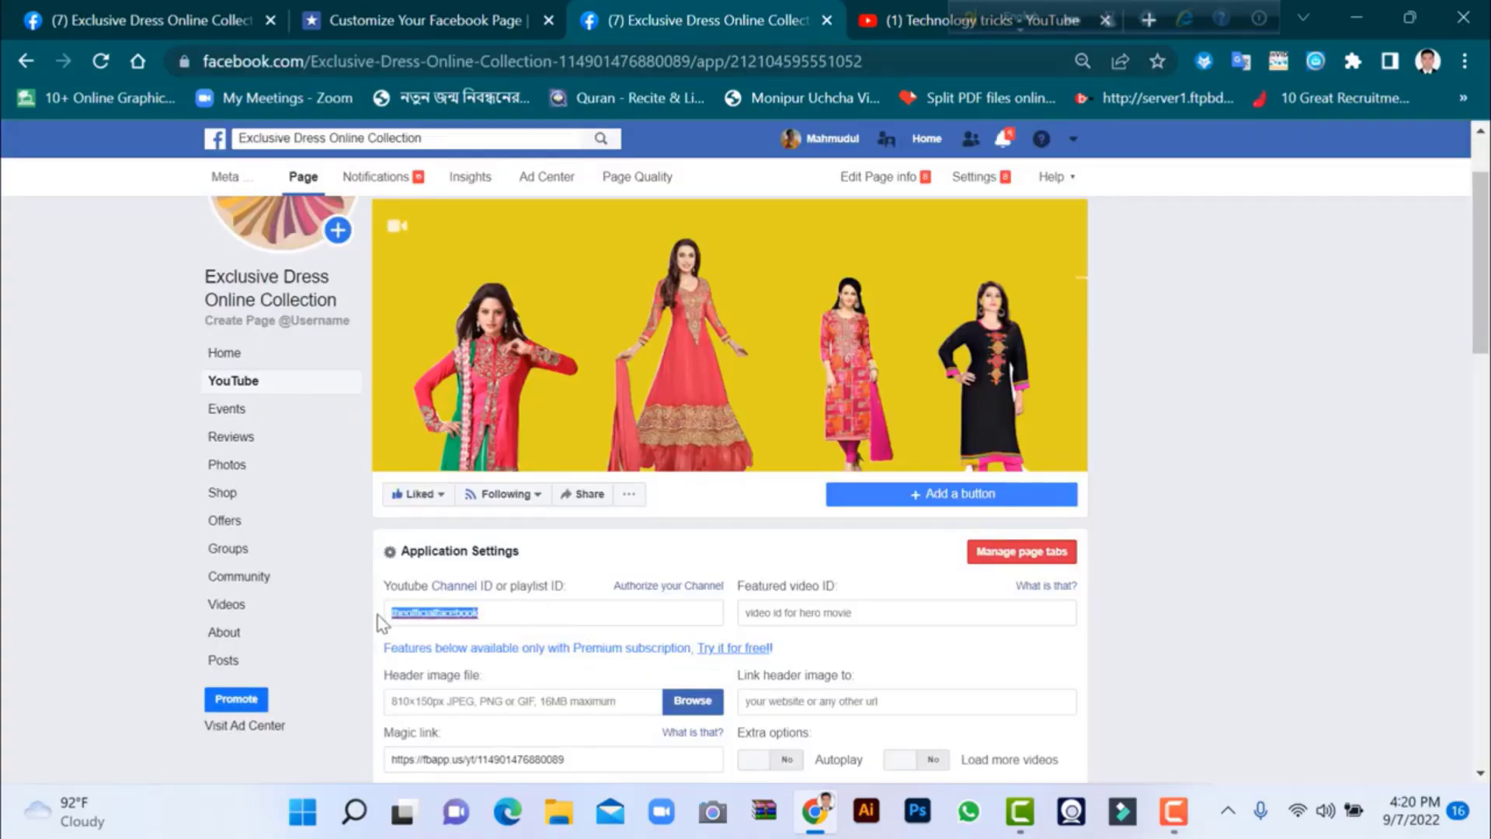
key("ctrl+v")
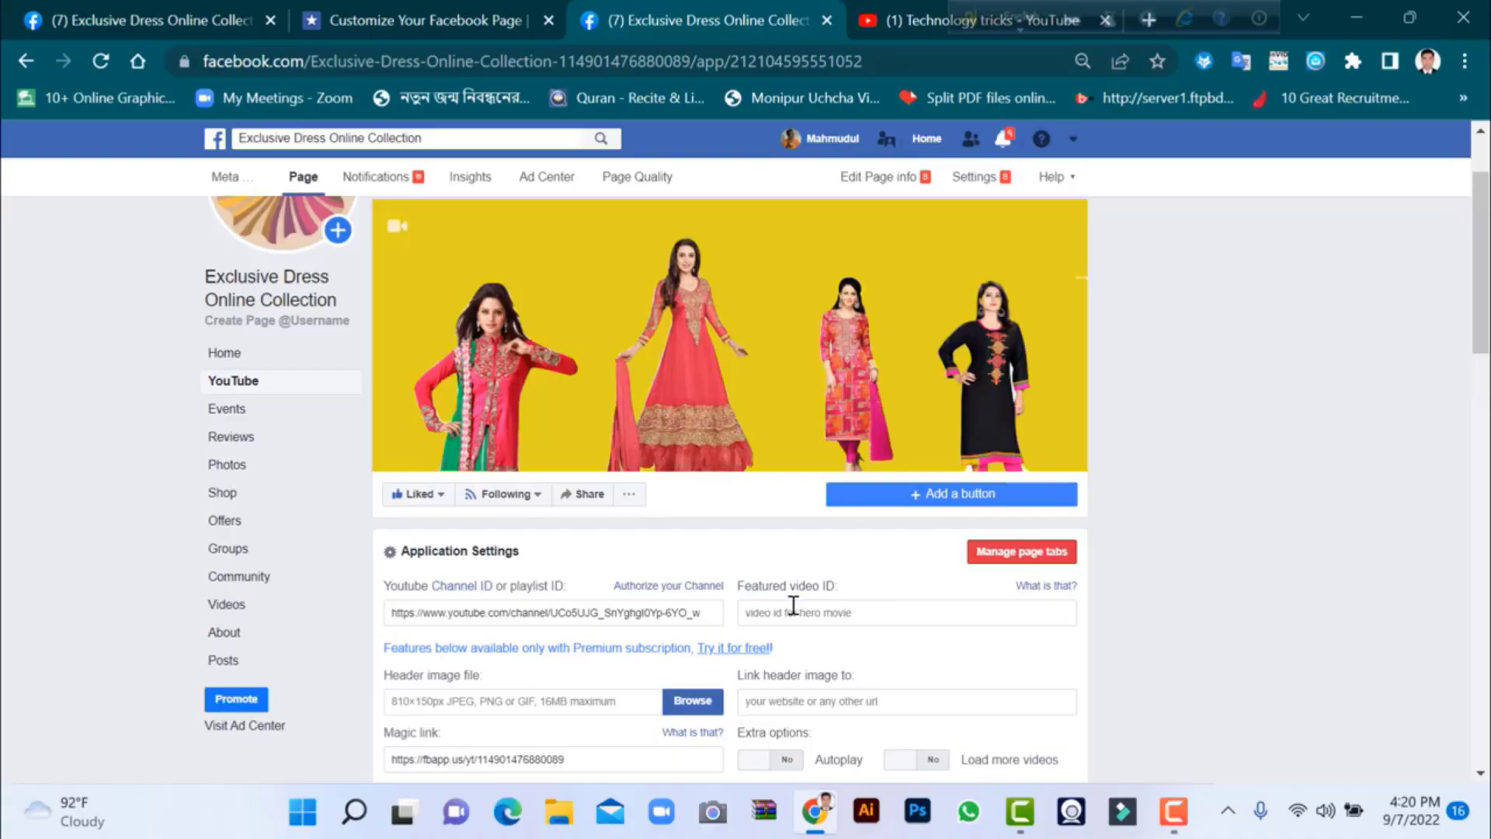
Step: On the YouTube channel, open and pause the How To Enable Facebook Dark Mode video, then copy 4BuNoPvpquU&t=1s from its URL
left_click(902, 14)
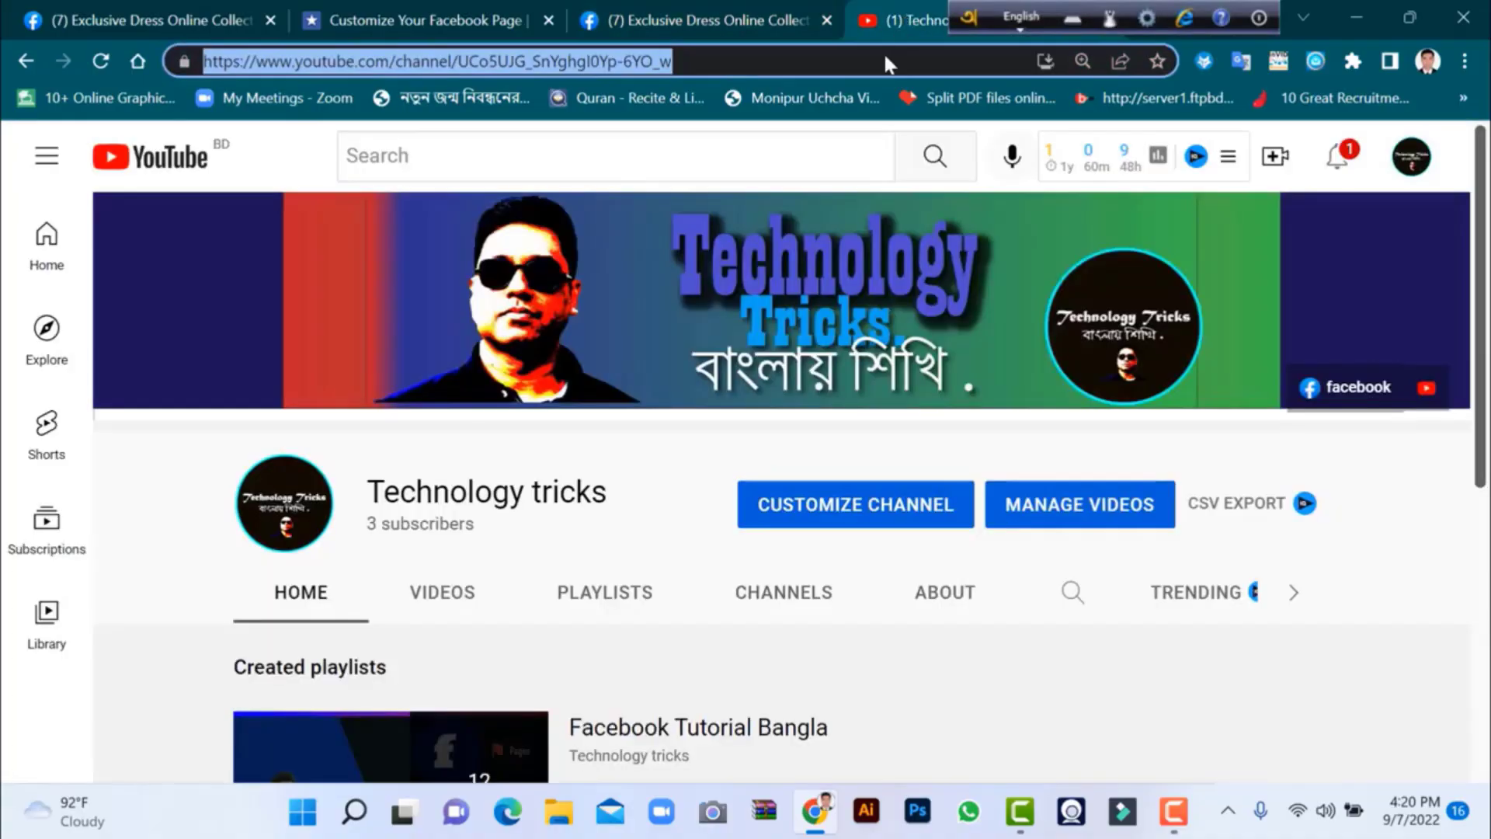
scroll(516, 501, "down", 5)
left_click(337, 648)
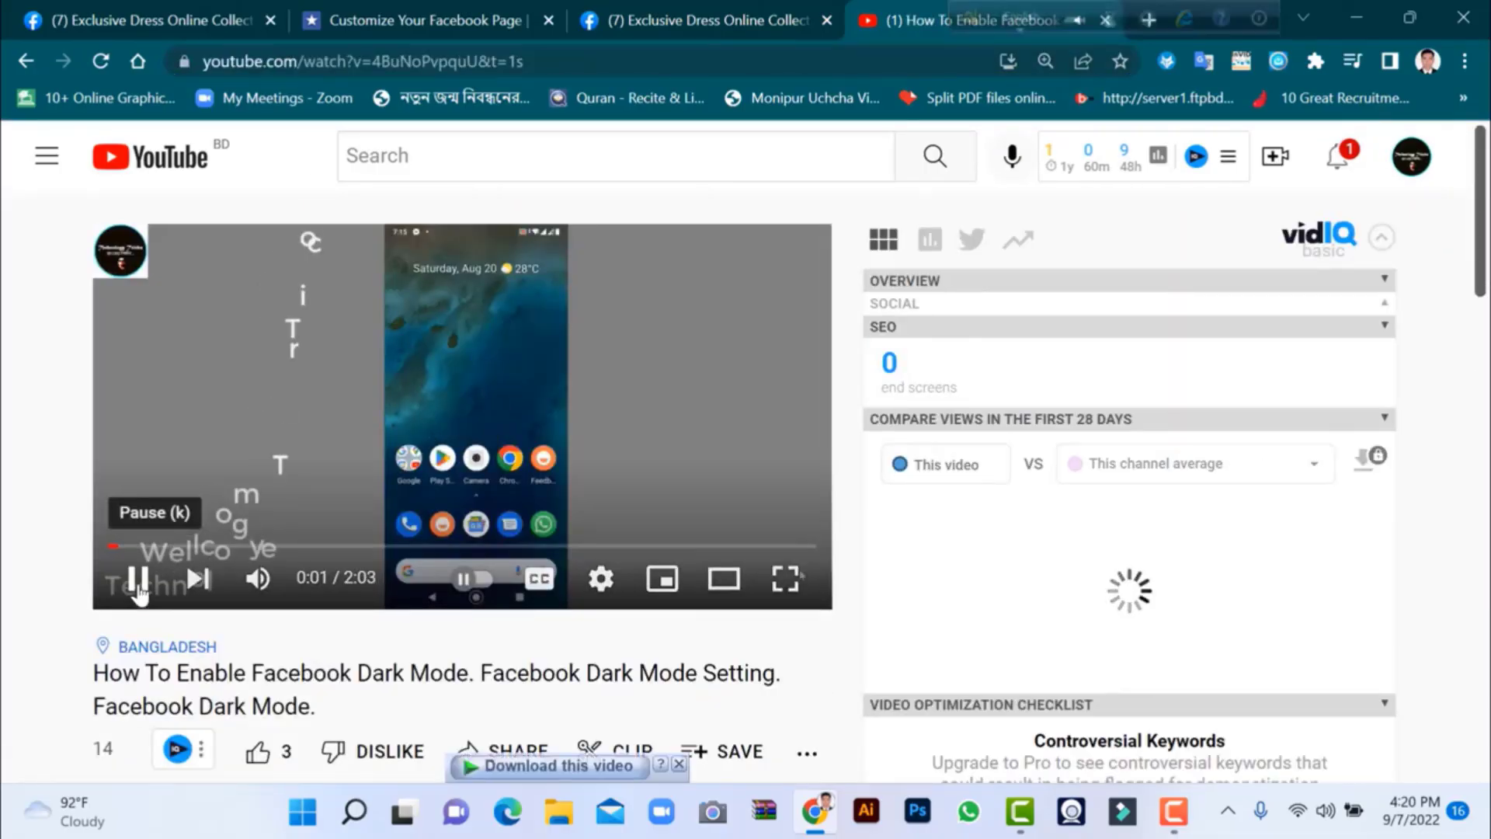
left_click(140, 590)
double_click(611, 61)
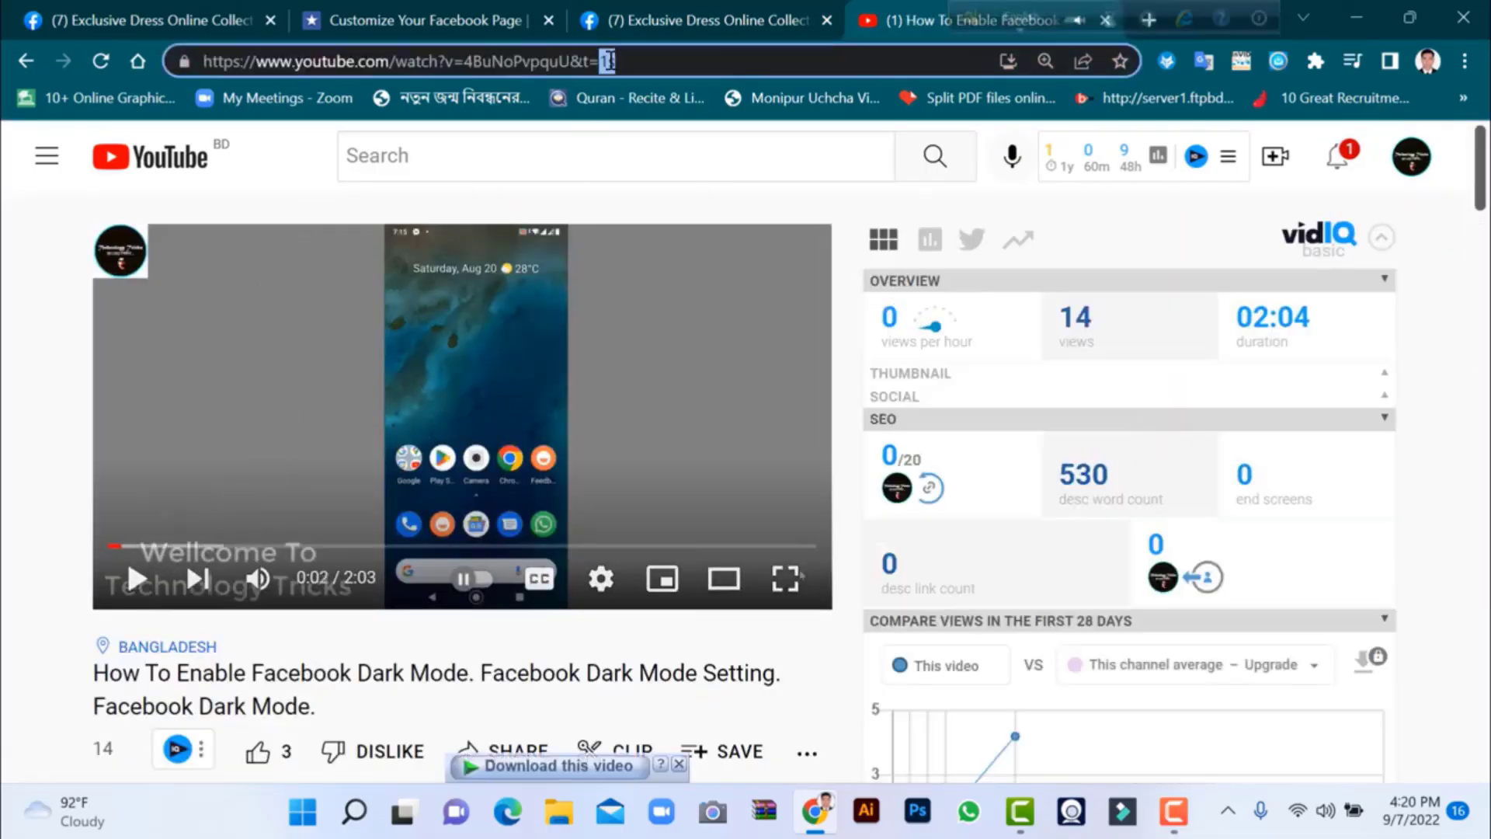
left_click(682, 65)
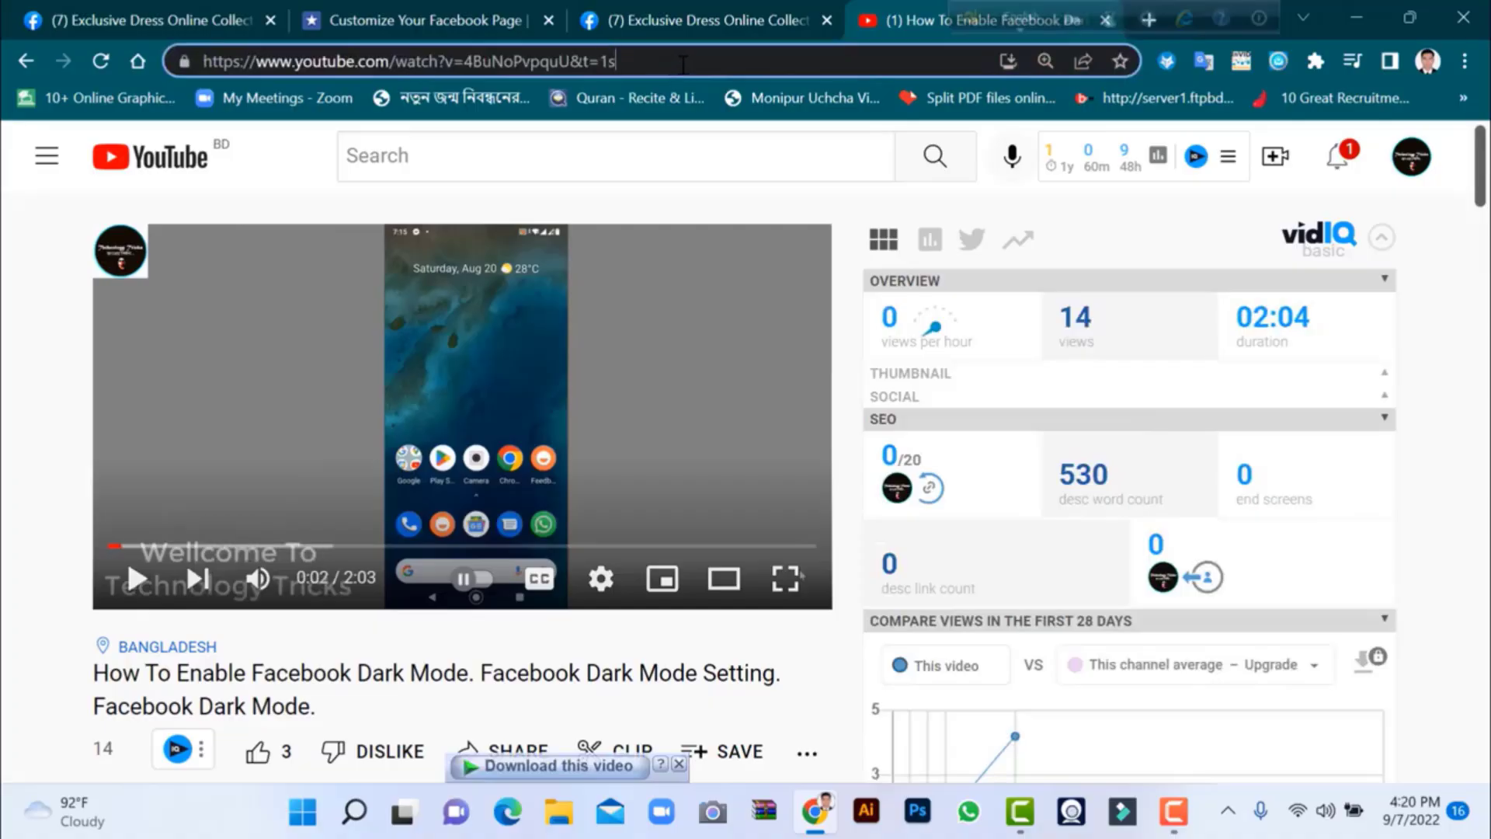
left_click_drag(683, 65, 473, 62)
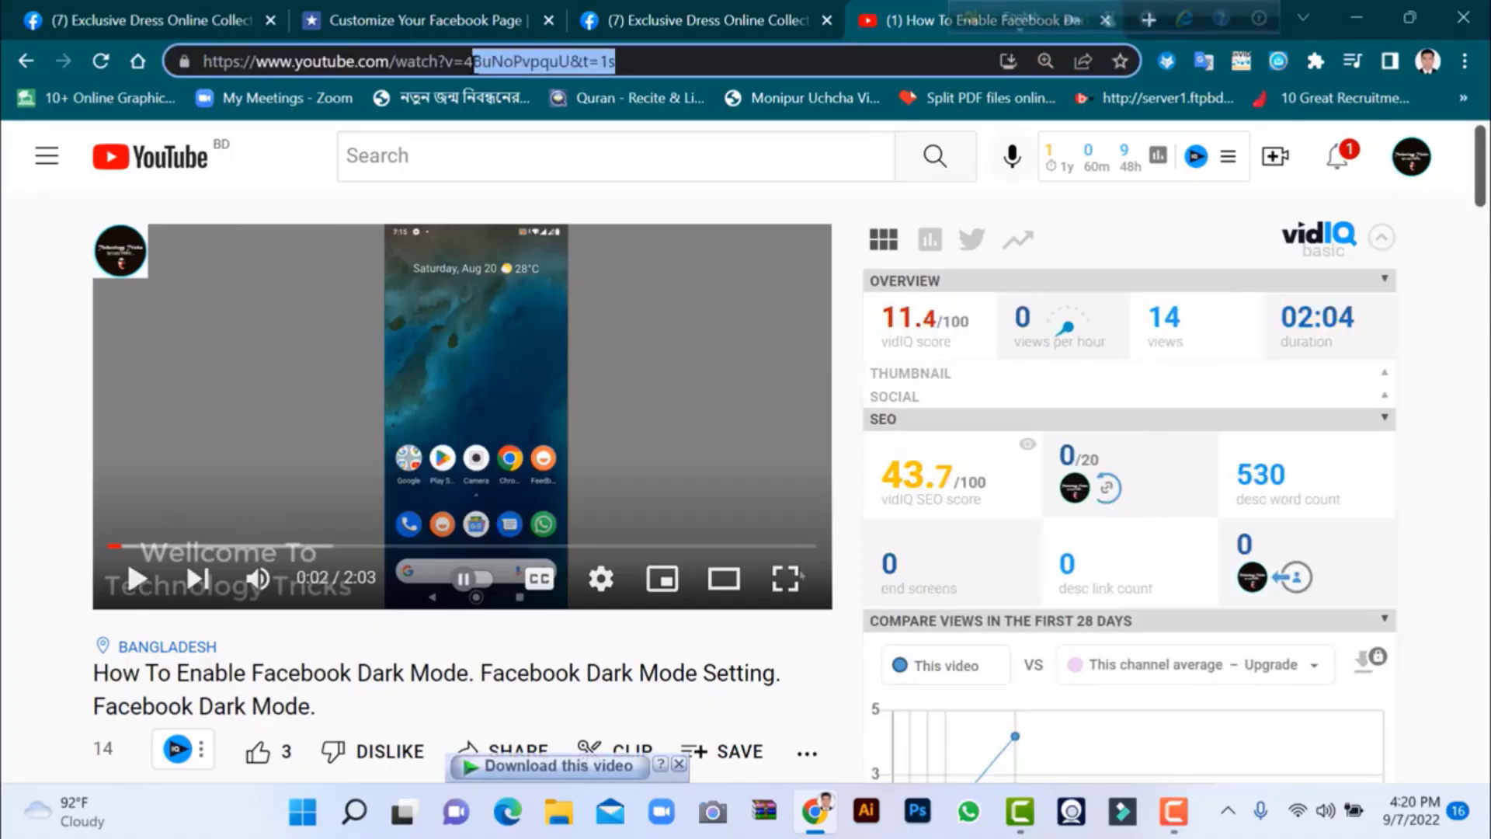
Step: Set the Facebook YouTube tab's featured video ID to 4BuNoPvpquU&t=1s
left_click(722, 24)
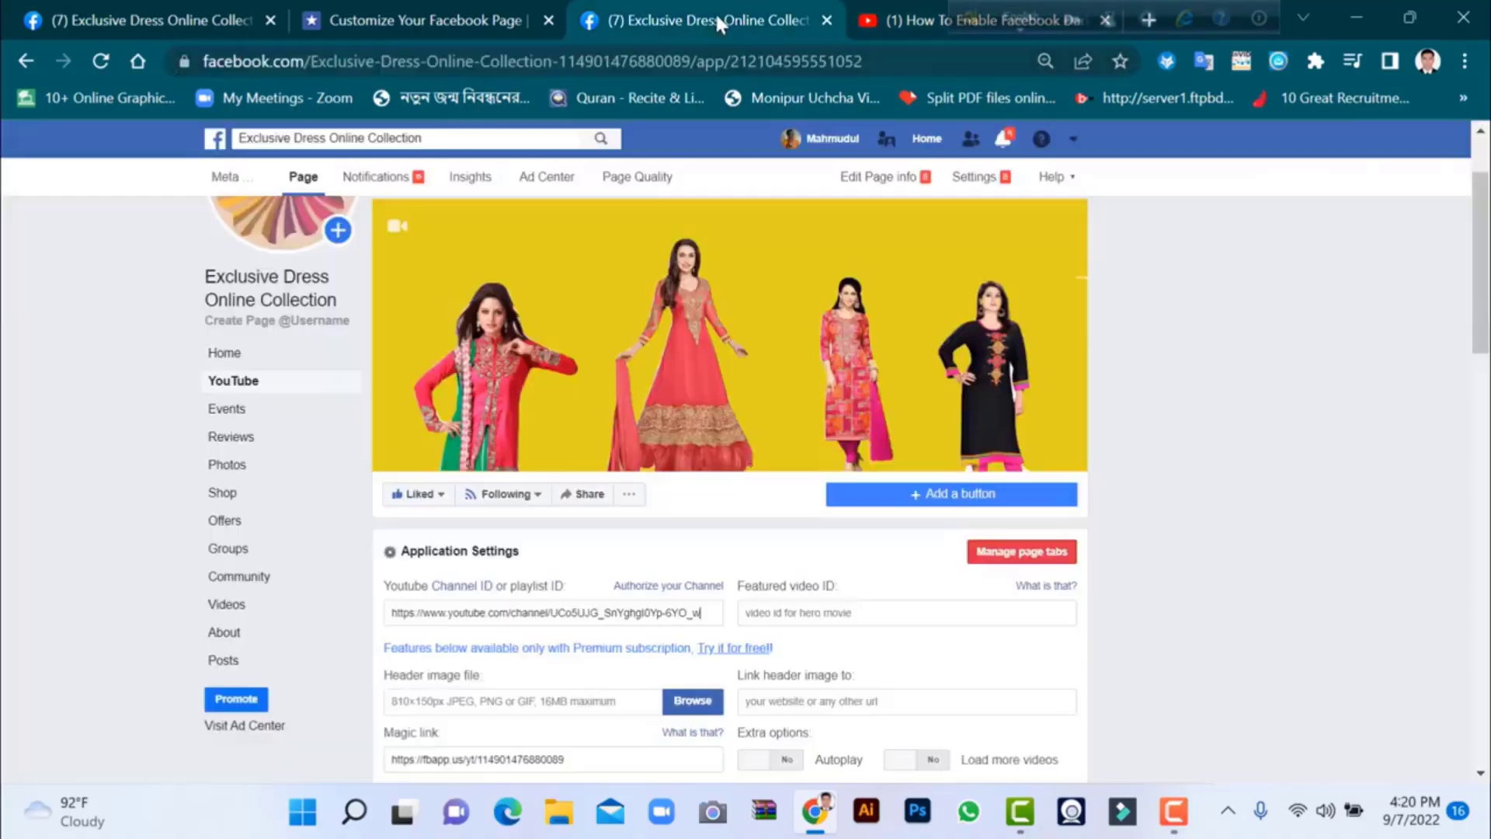
left_click(830, 615)
key("ctrl+v")
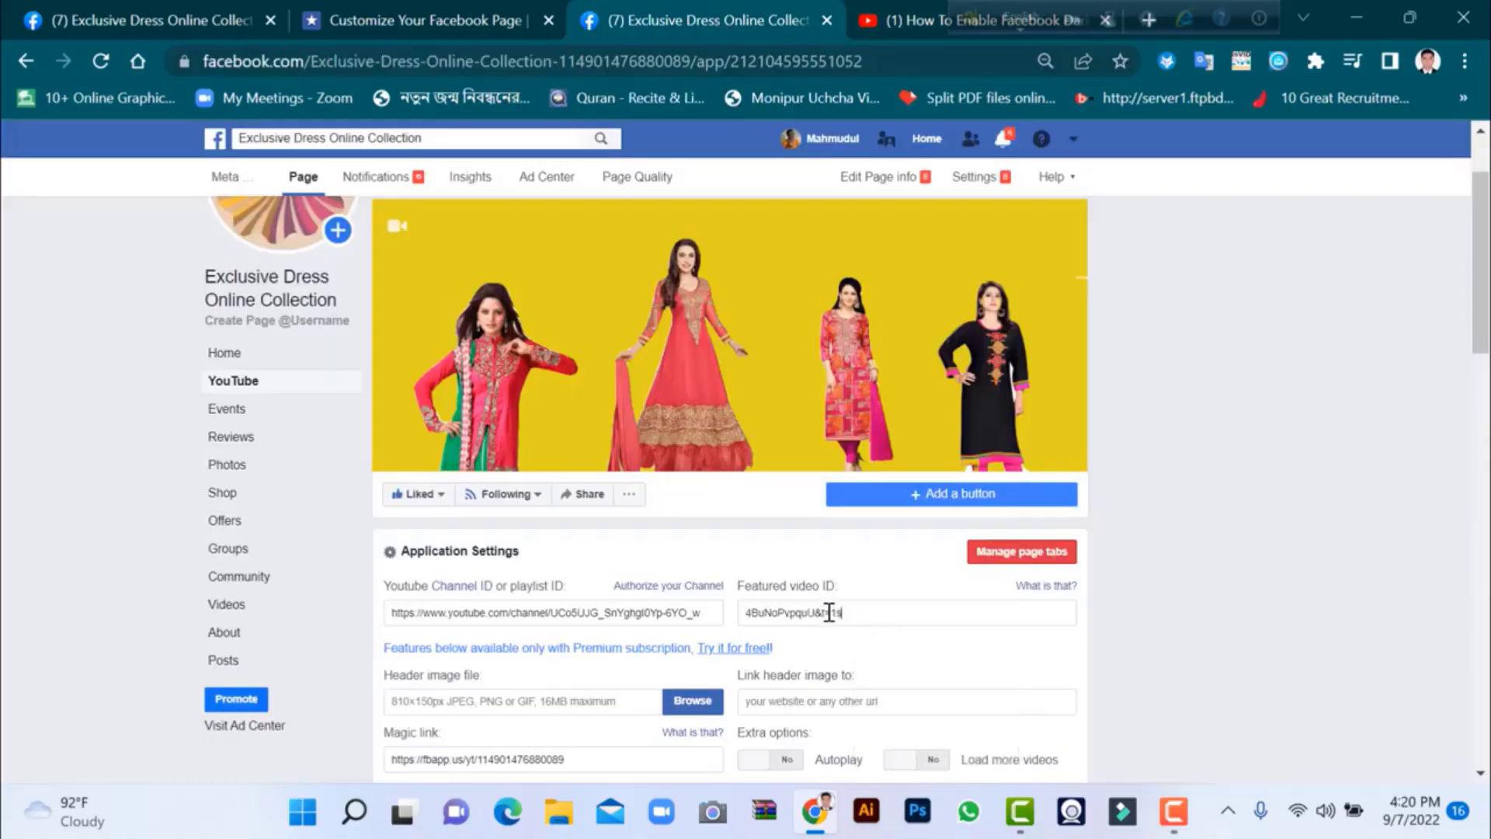
Step: Turn on the Autoplay and Load more videos extra options
scroll(867, 604, "down", 3)
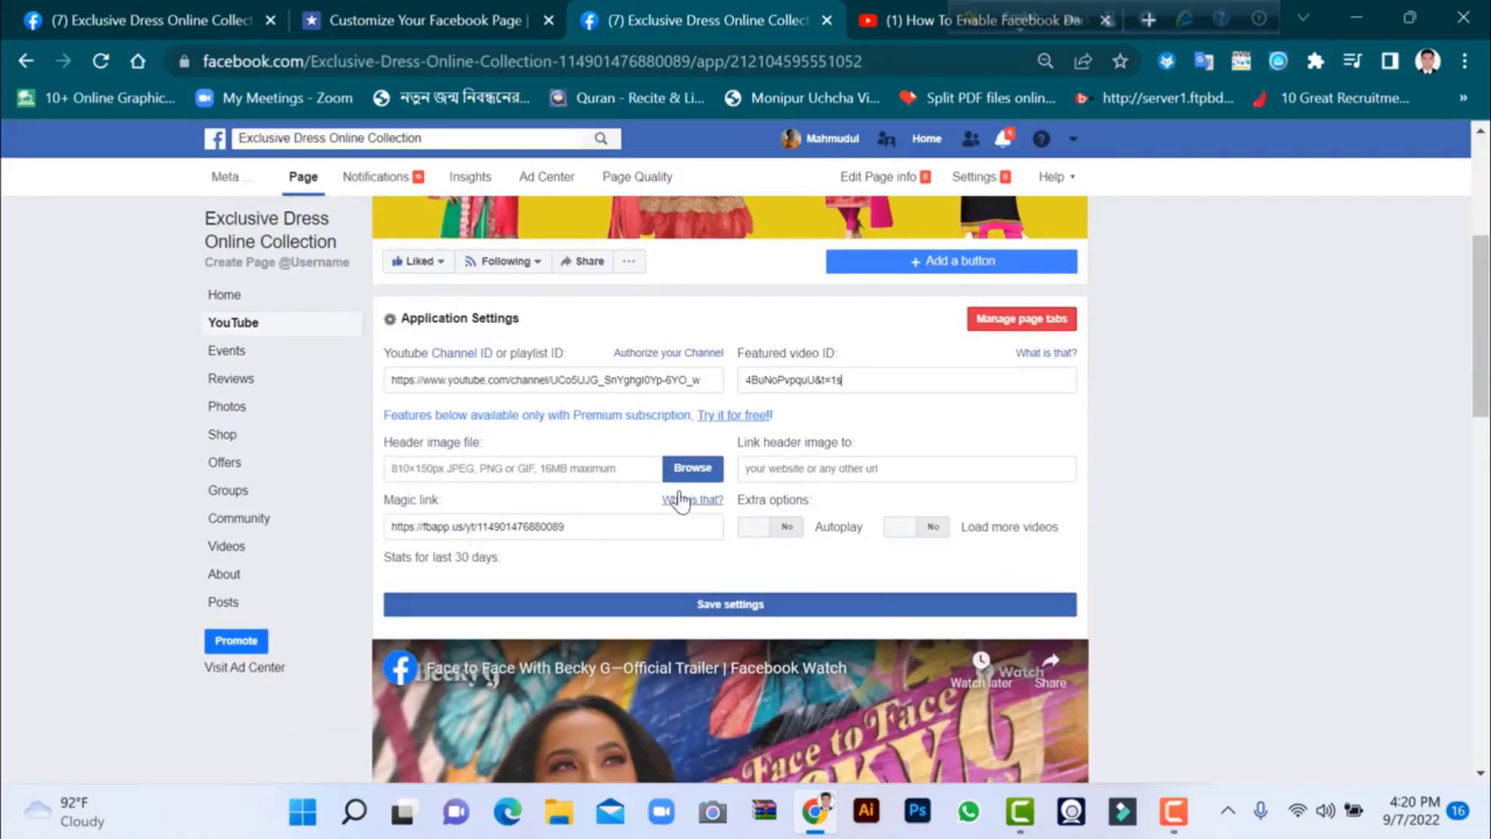
left_click(773, 534)
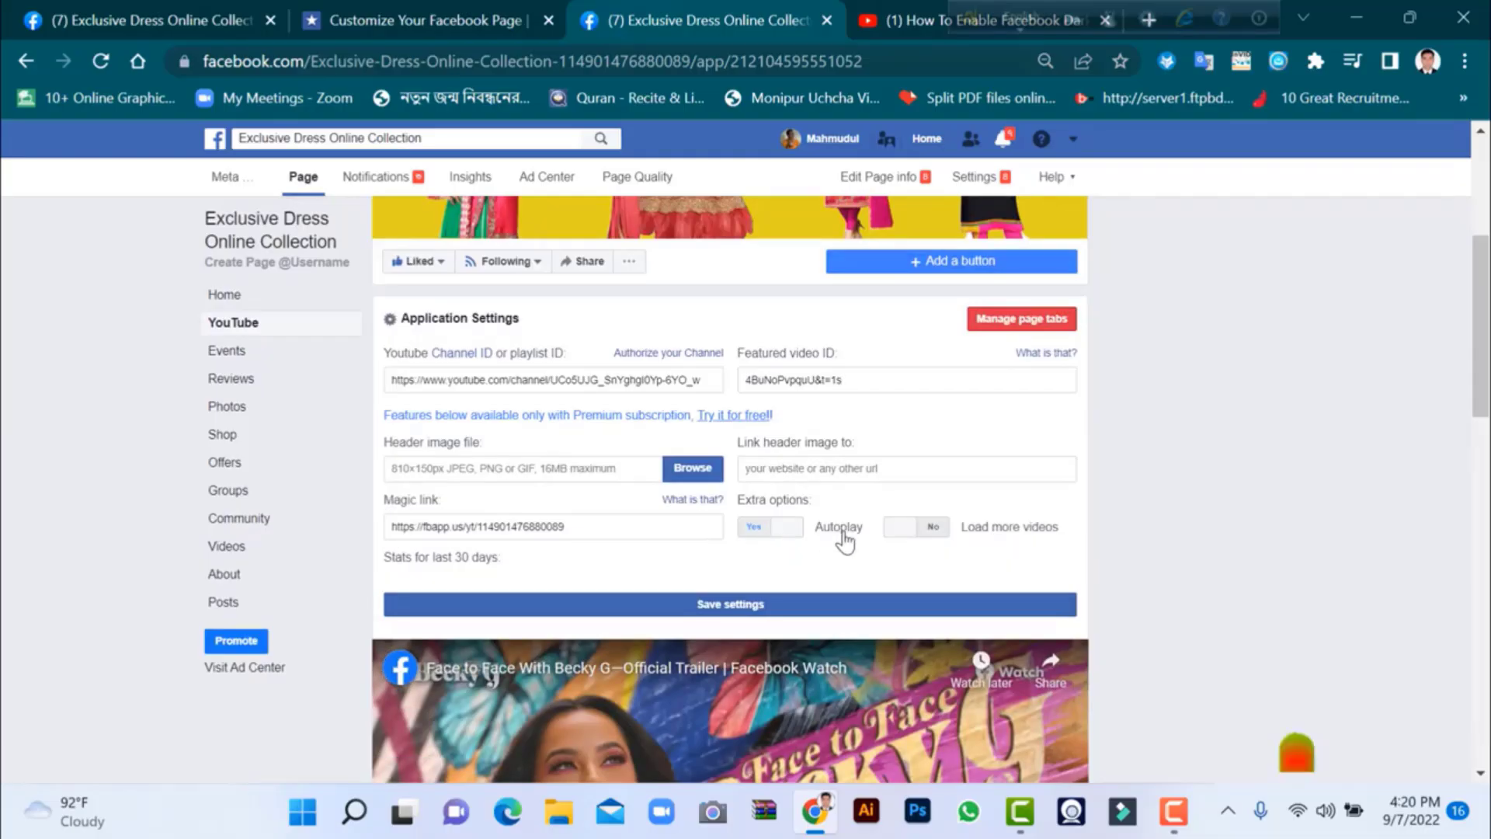
left_click(925, 533)
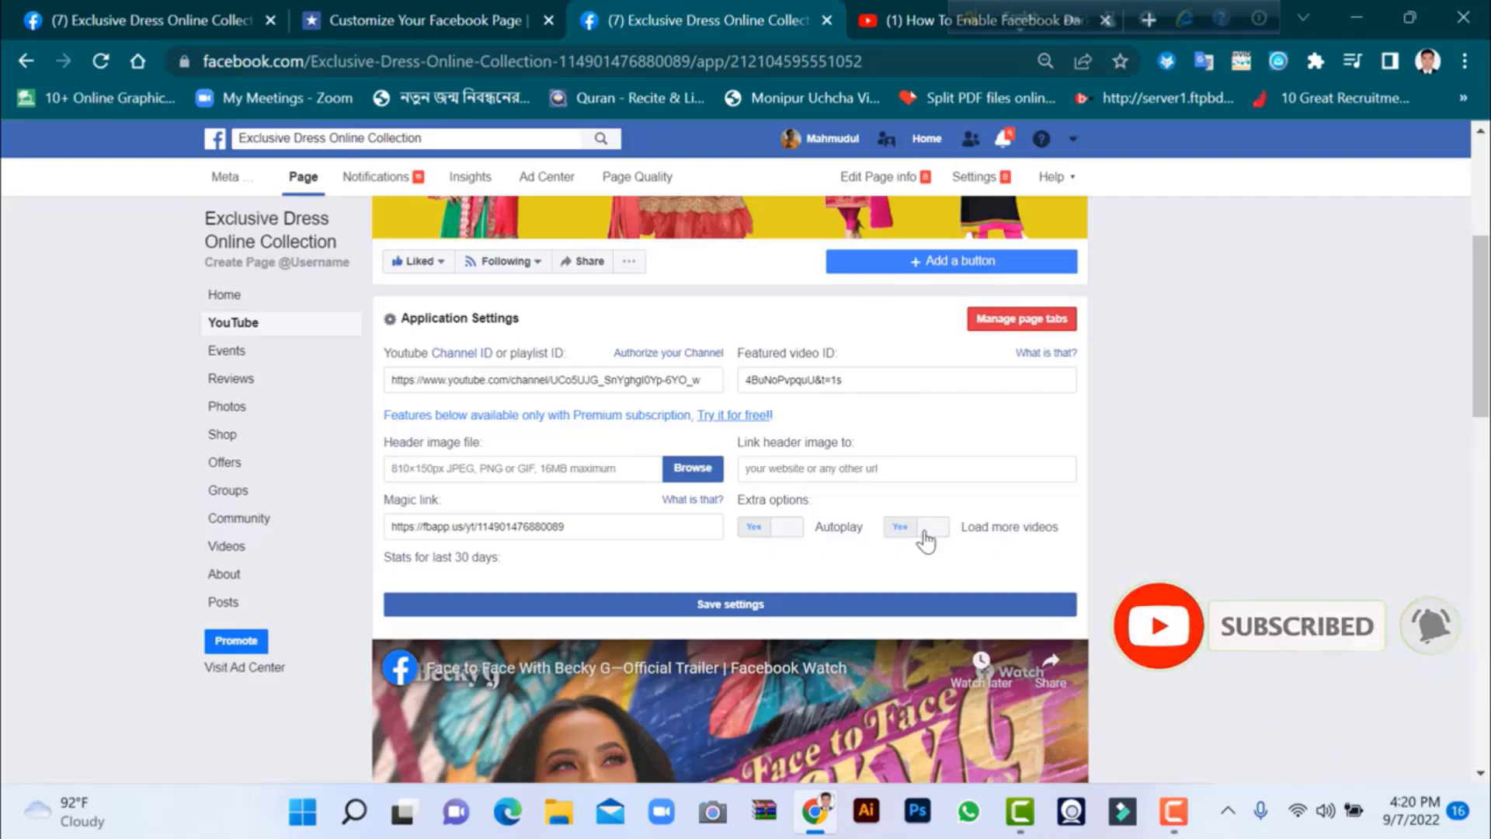
Step: Save the YouTube tab's application settings and check the featured video, its description and the channel's video thumbnails on the page
scroll(844, 549, "down", 3)
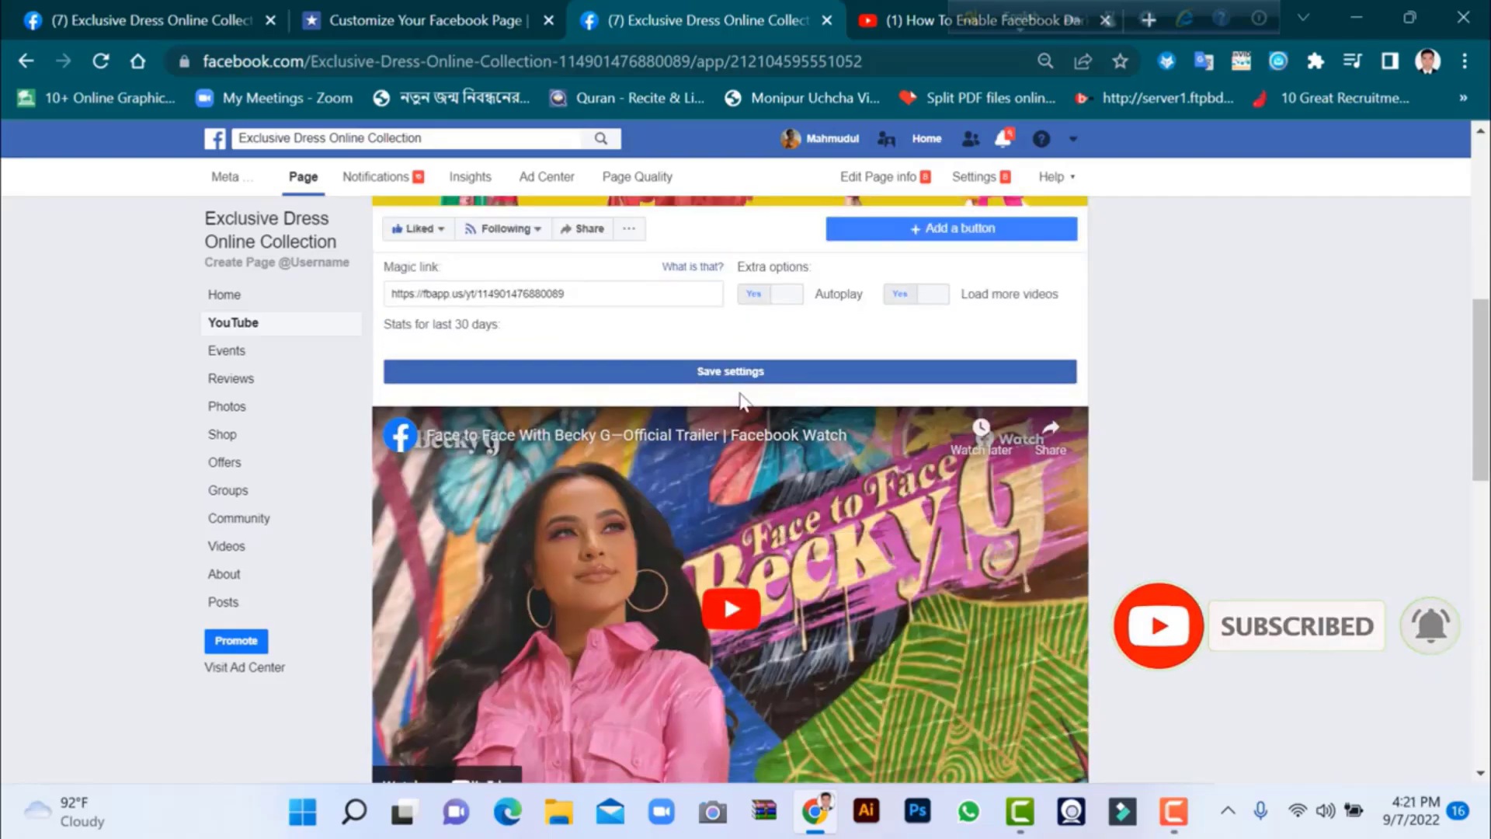
left_click(732, 373)
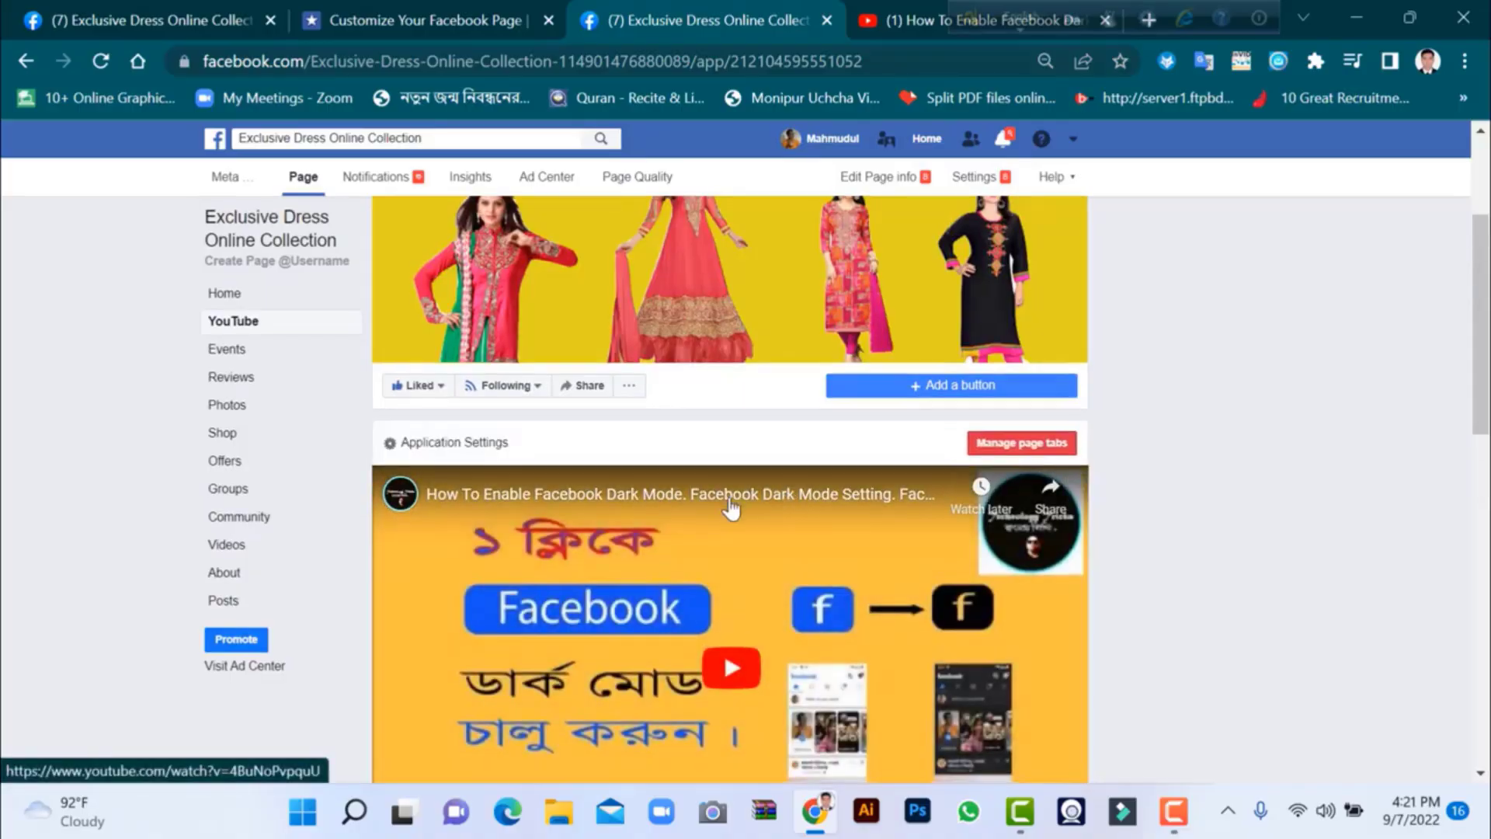
scroll(730, 509, "down", 10)
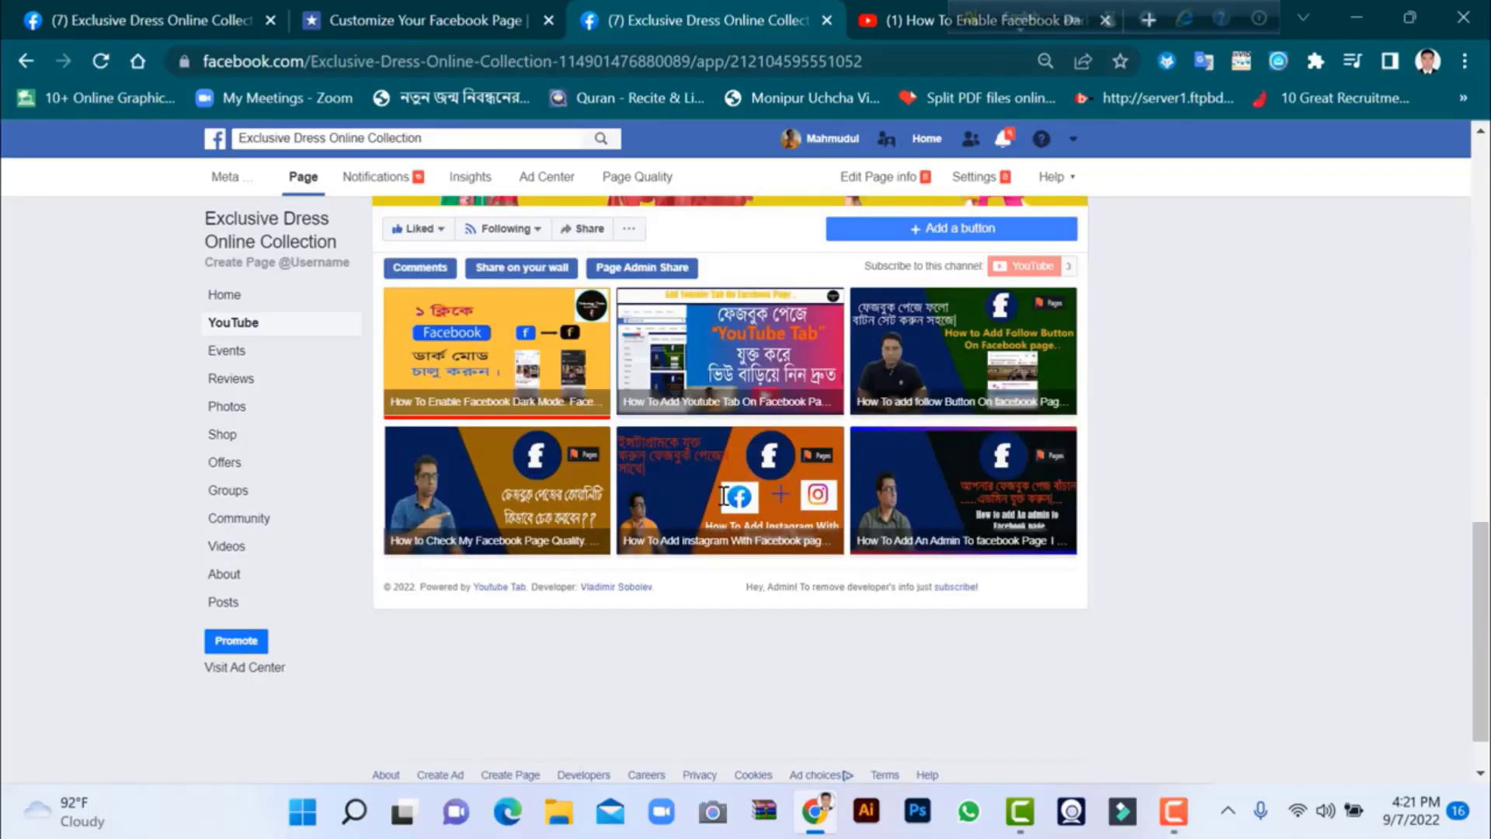
scroll(721, 501, "up", 10)
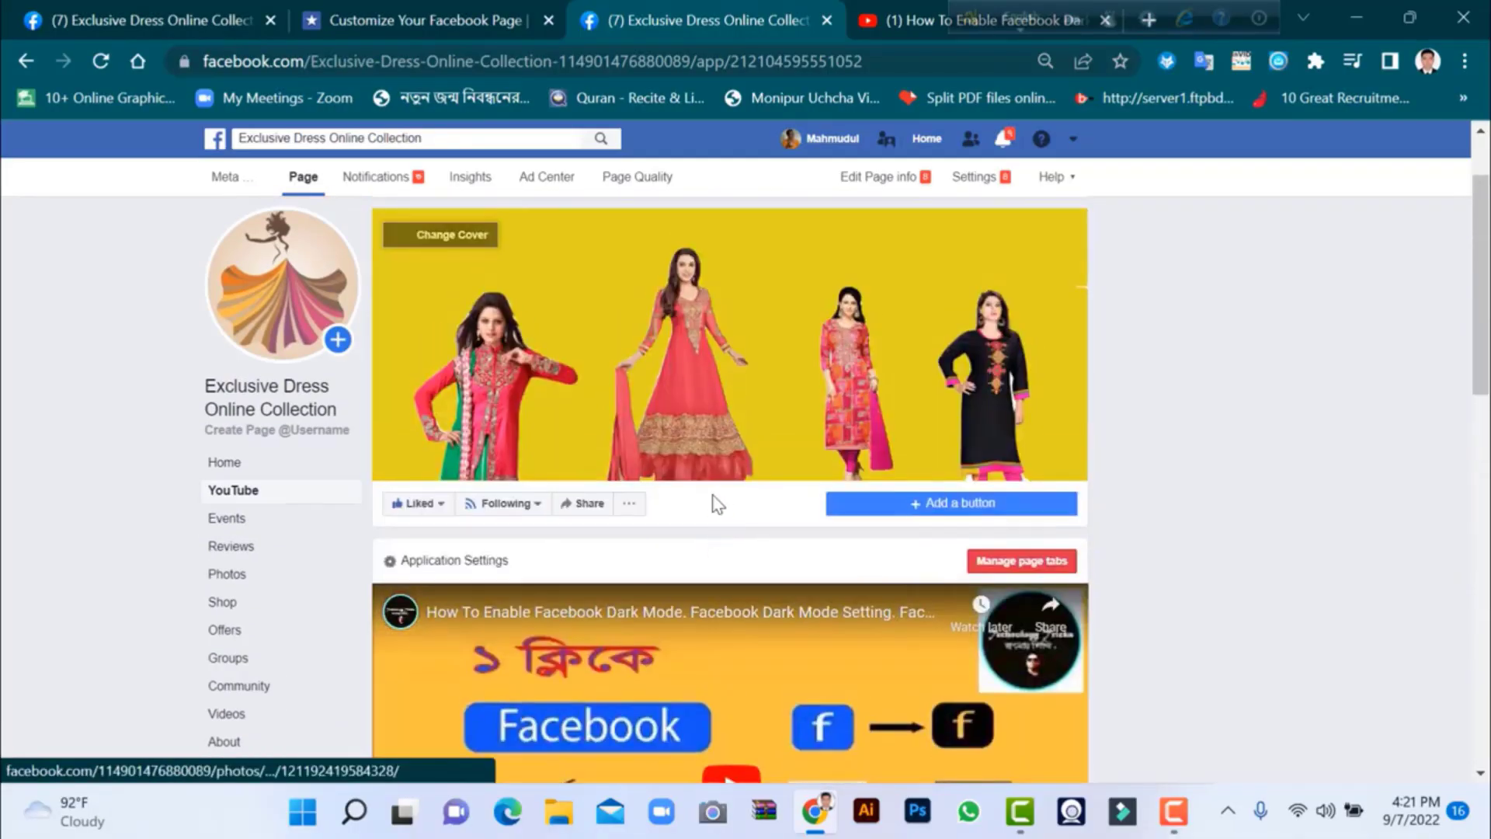
scroll(717, 504, "down", 10)
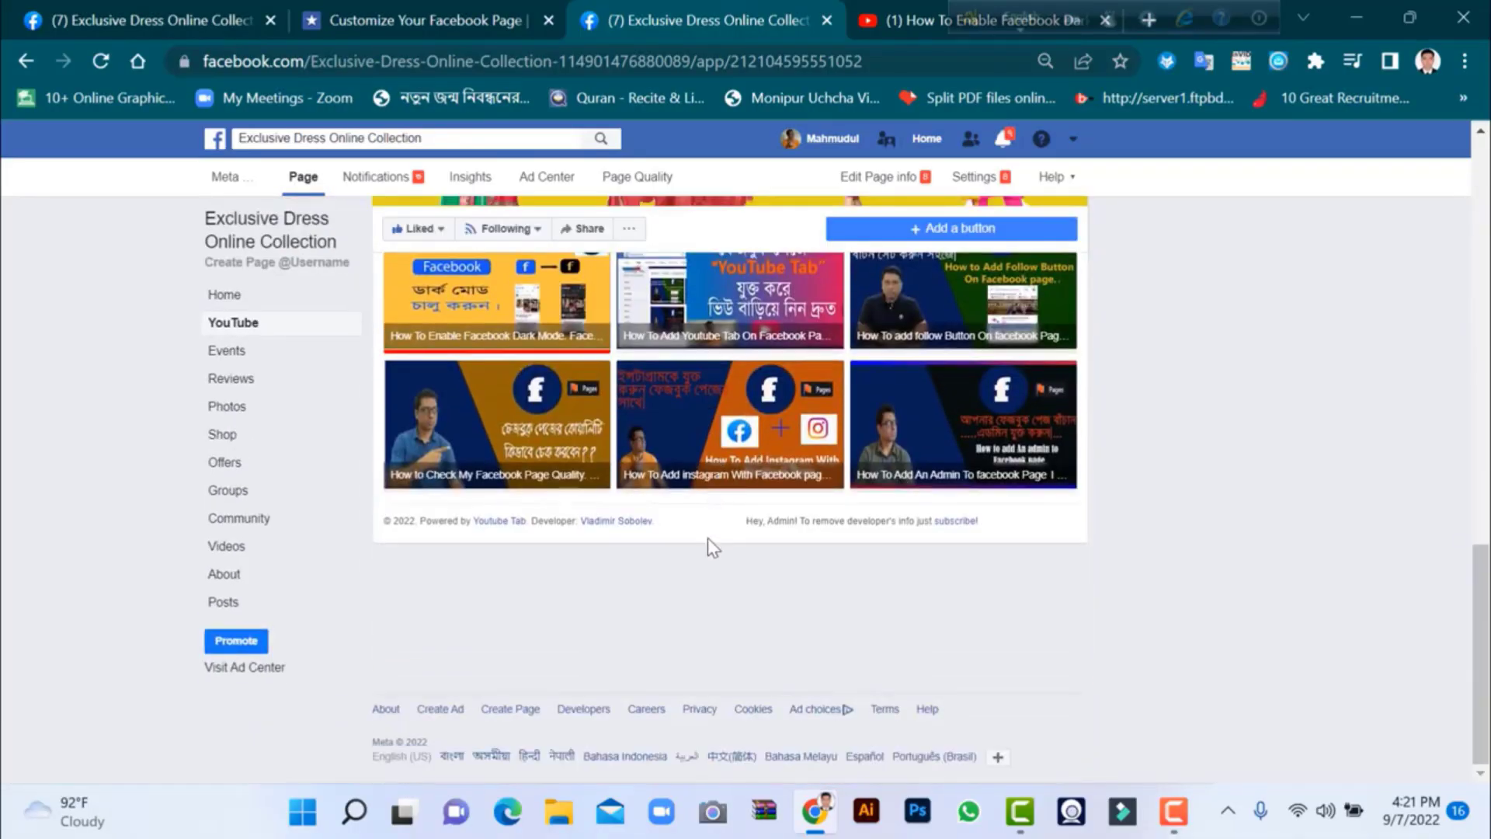
scroll(707, 538, "up", 3)
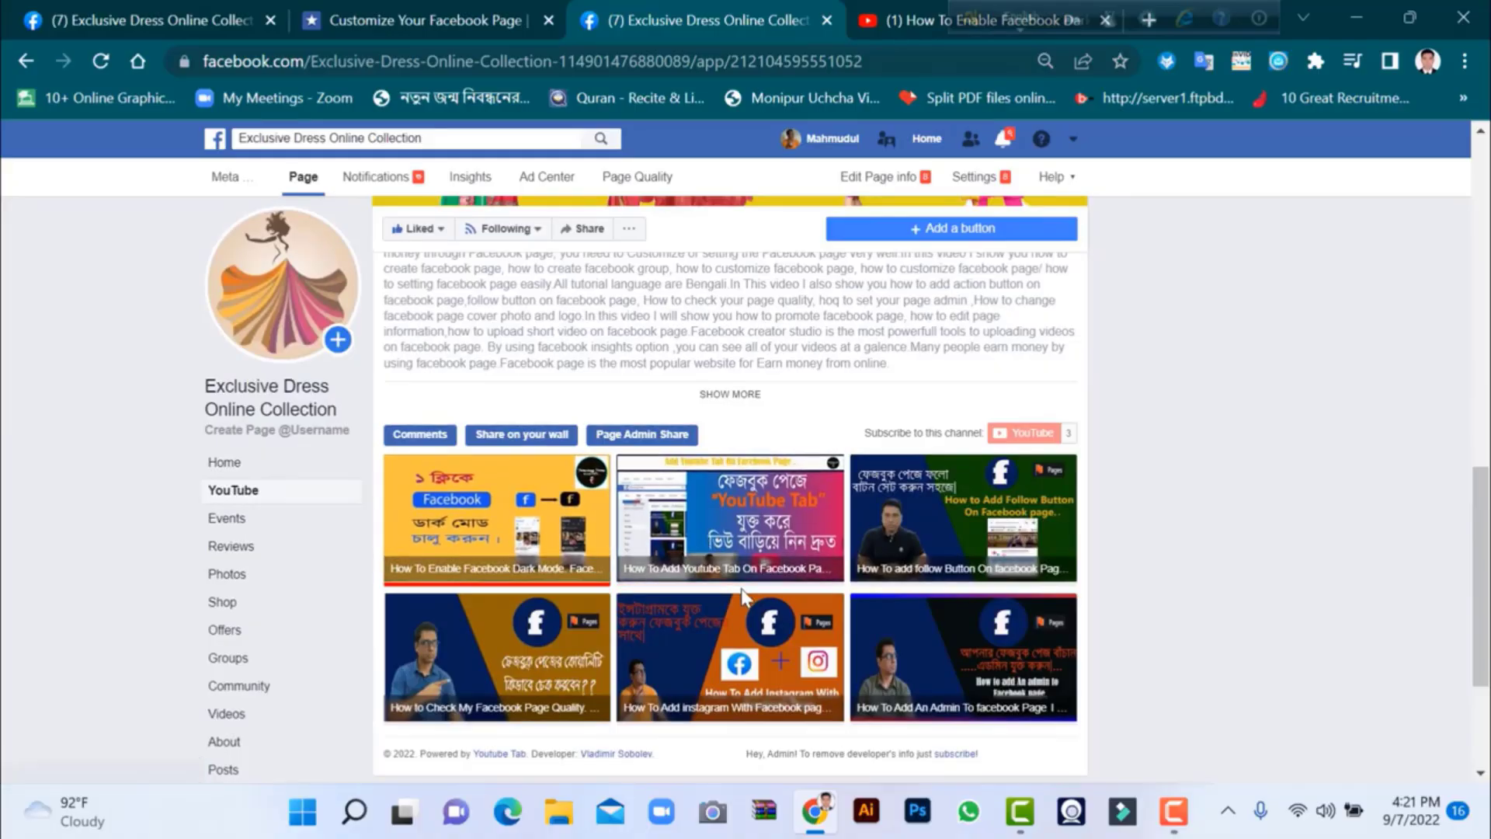
scroll(739, 591, "up", 3)
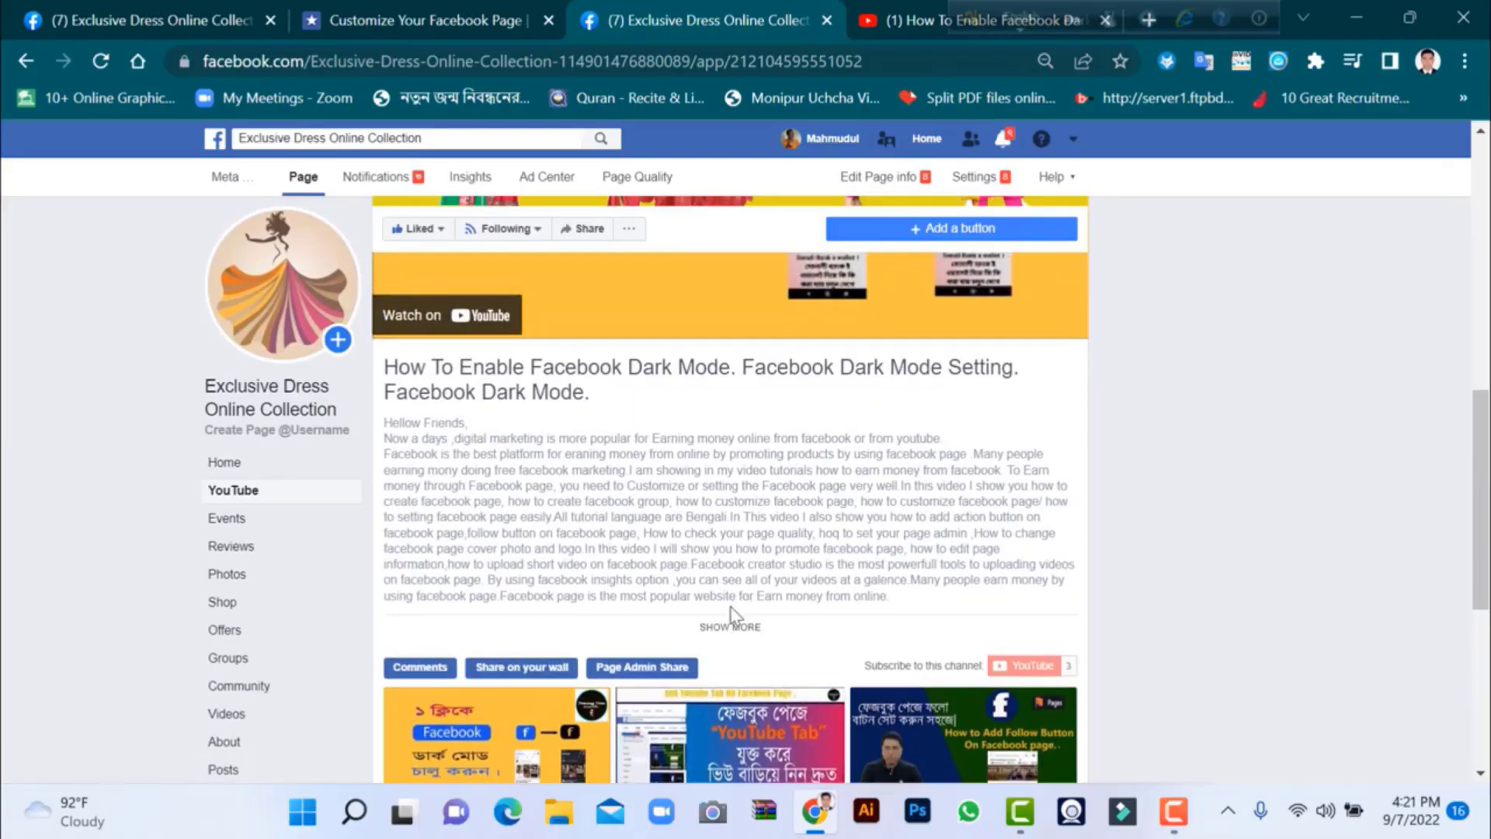